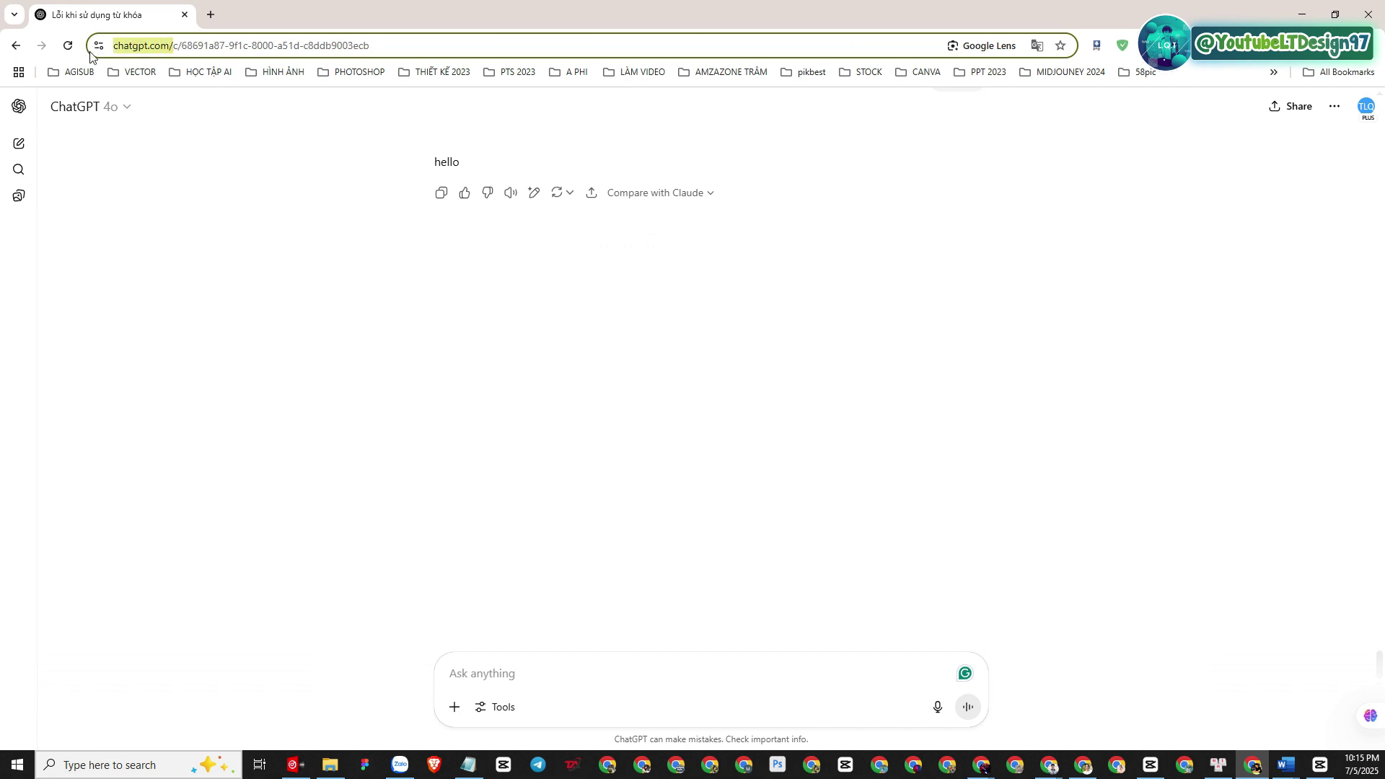
- Paste the copied voxel-pixel ASMR video prompt template into the ChatGPT message box and send it
left_click(575, 674)
right_click(575, 674)
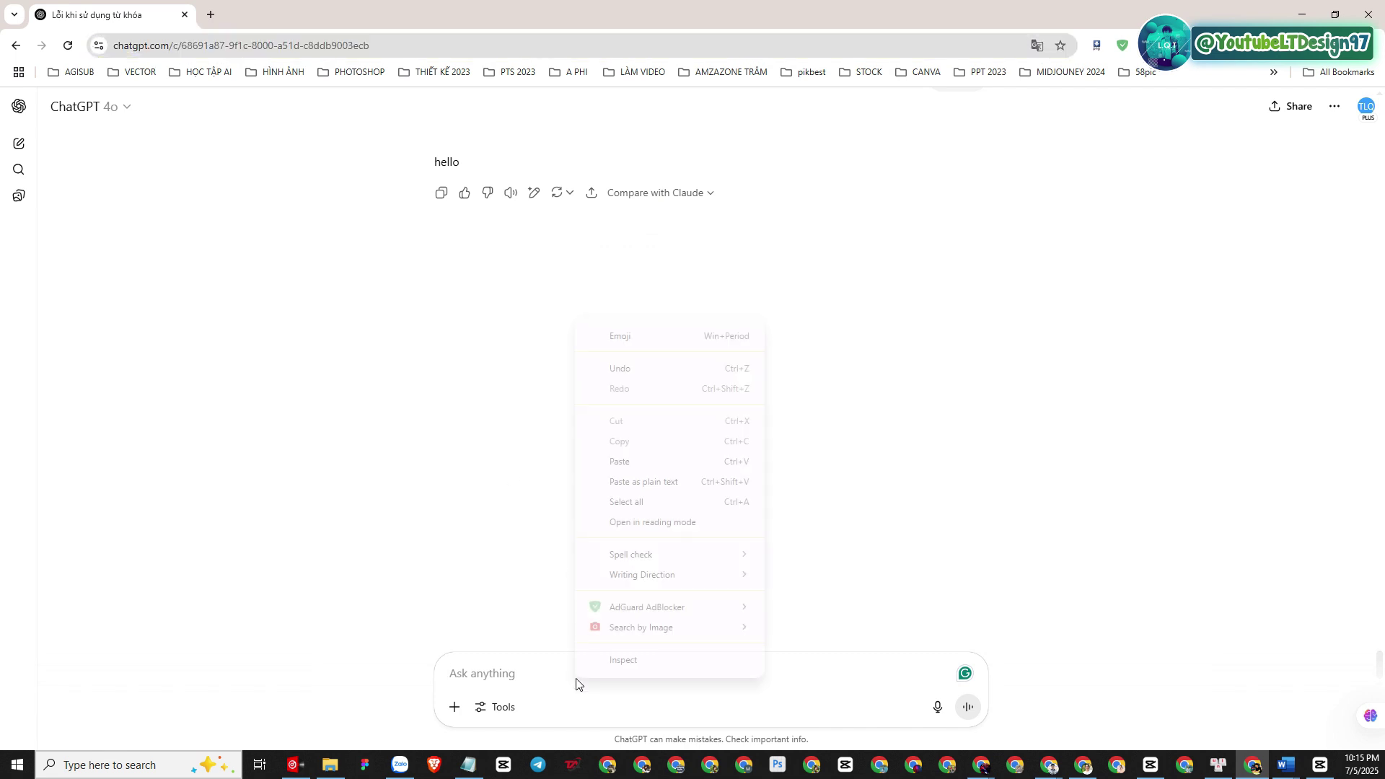
left_click(620, 459)
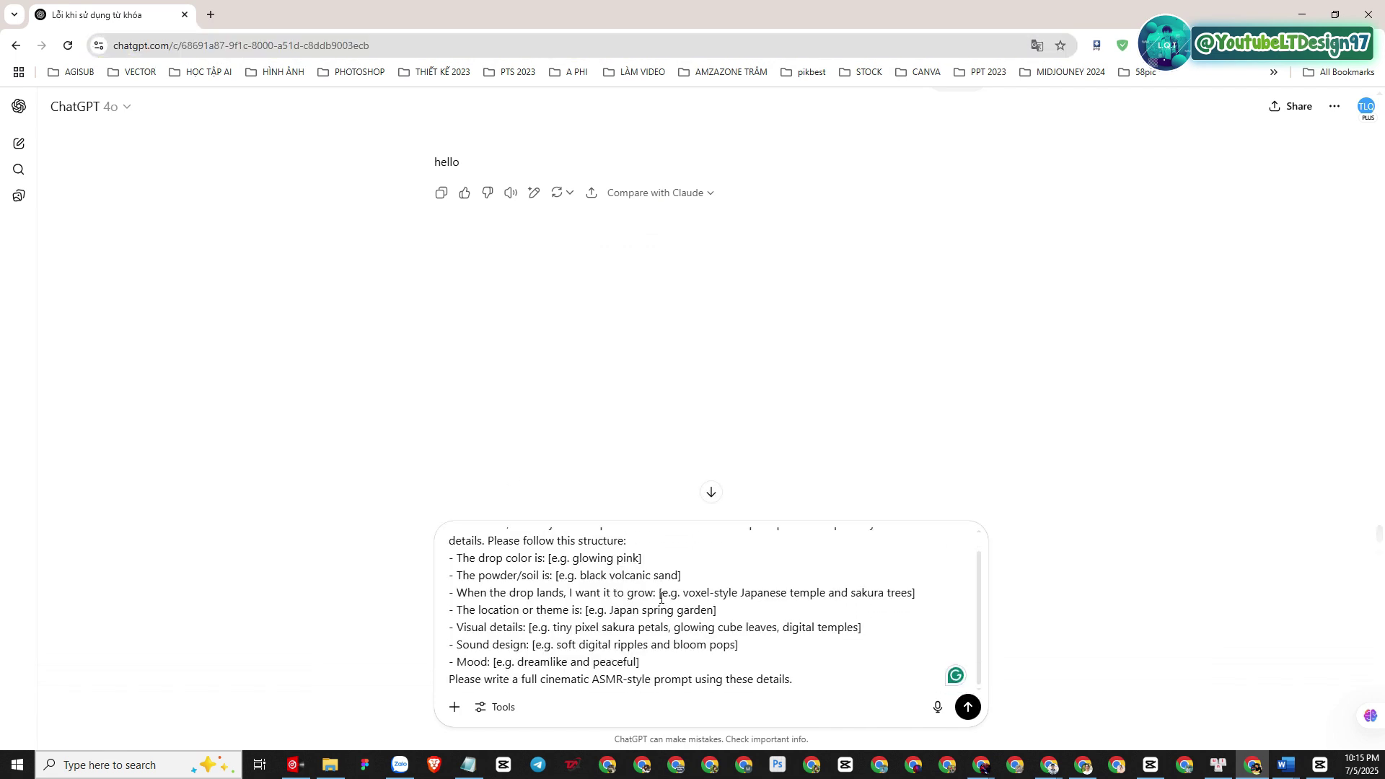
left_click(970, 707)
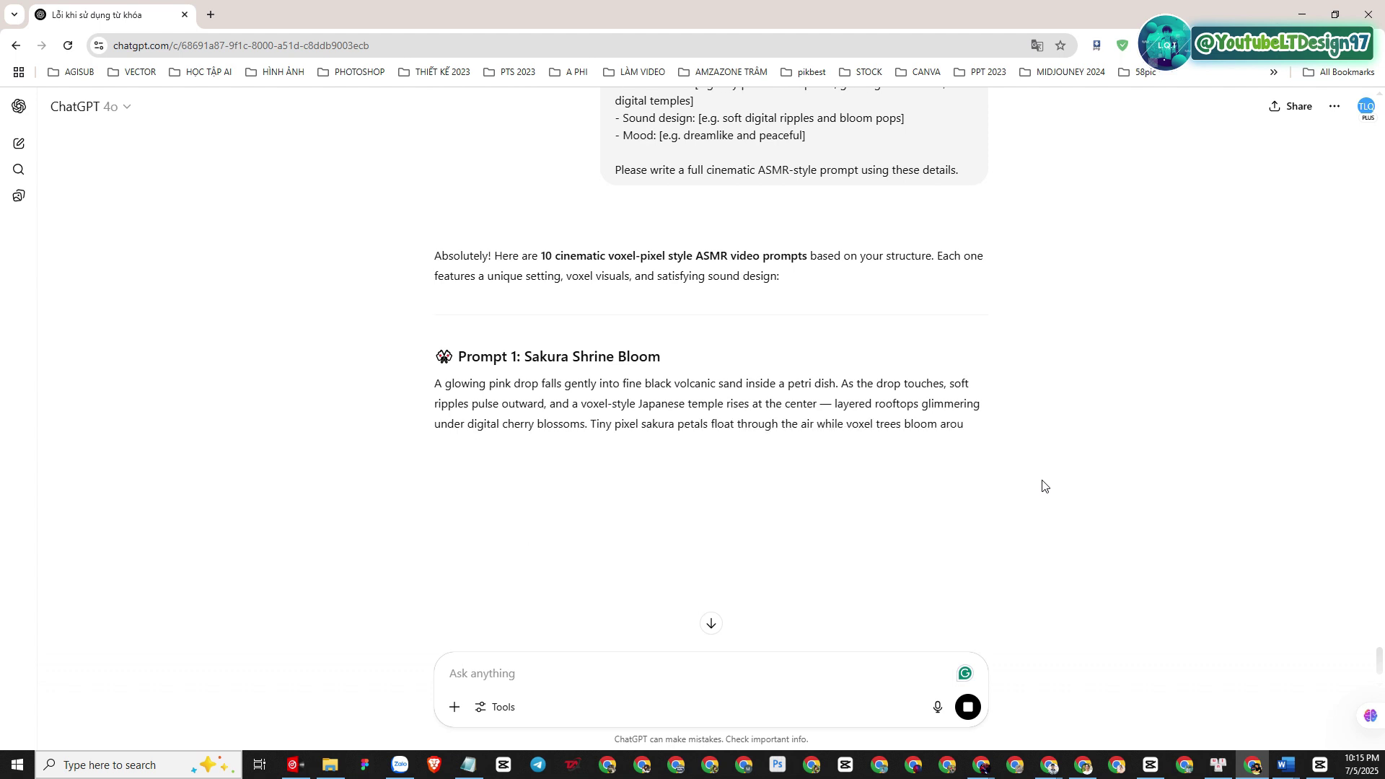
- Review the request and the generated voxel-pixel ASMR prompts, including Sakura Shrine Bloom, Golden Gate Bloom and Voxel New York Sunrise
scroll(1044, 486, "up", 1)
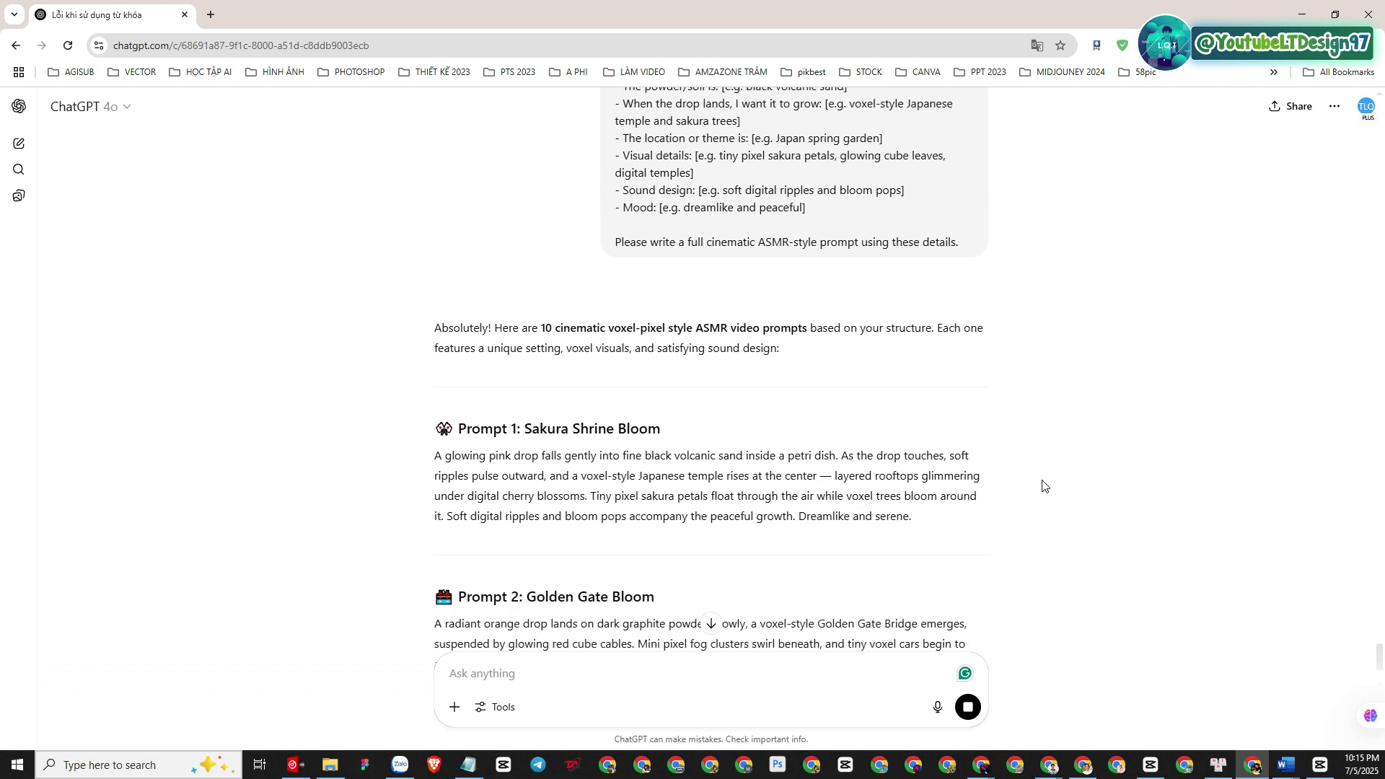
scroll(1043, 486, "up", 2)
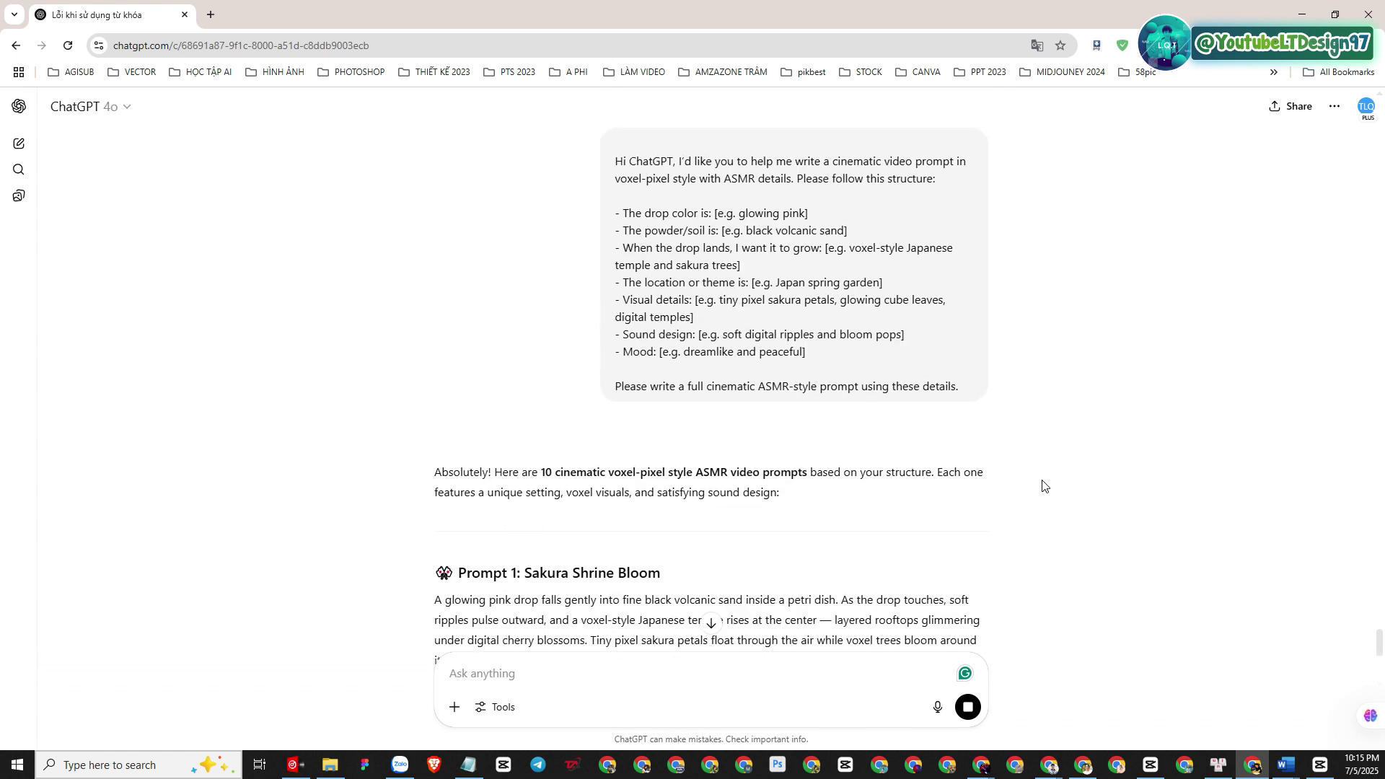
scroll(1027, 484, "down", 1)
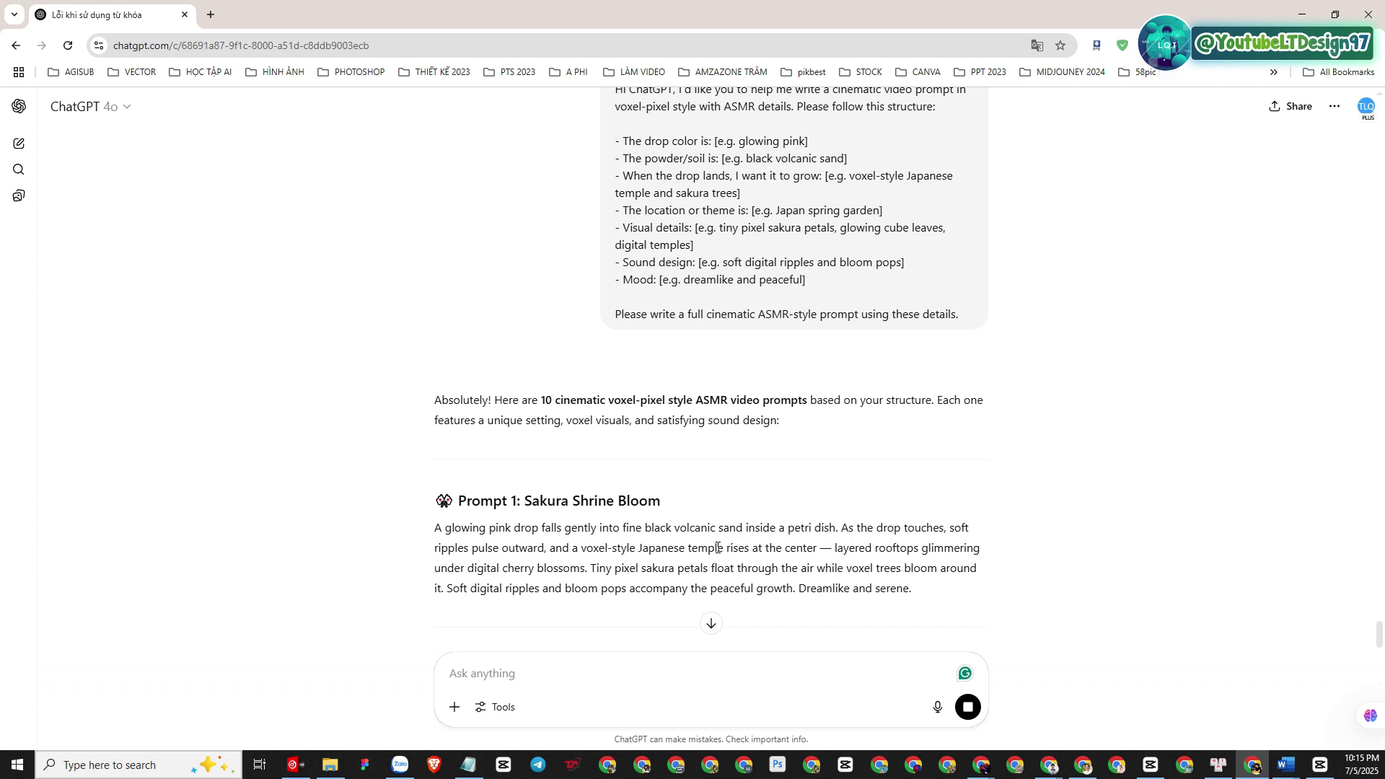
scroll(893, 400, "up", 2)
scroll(892, 400, "down", 7)
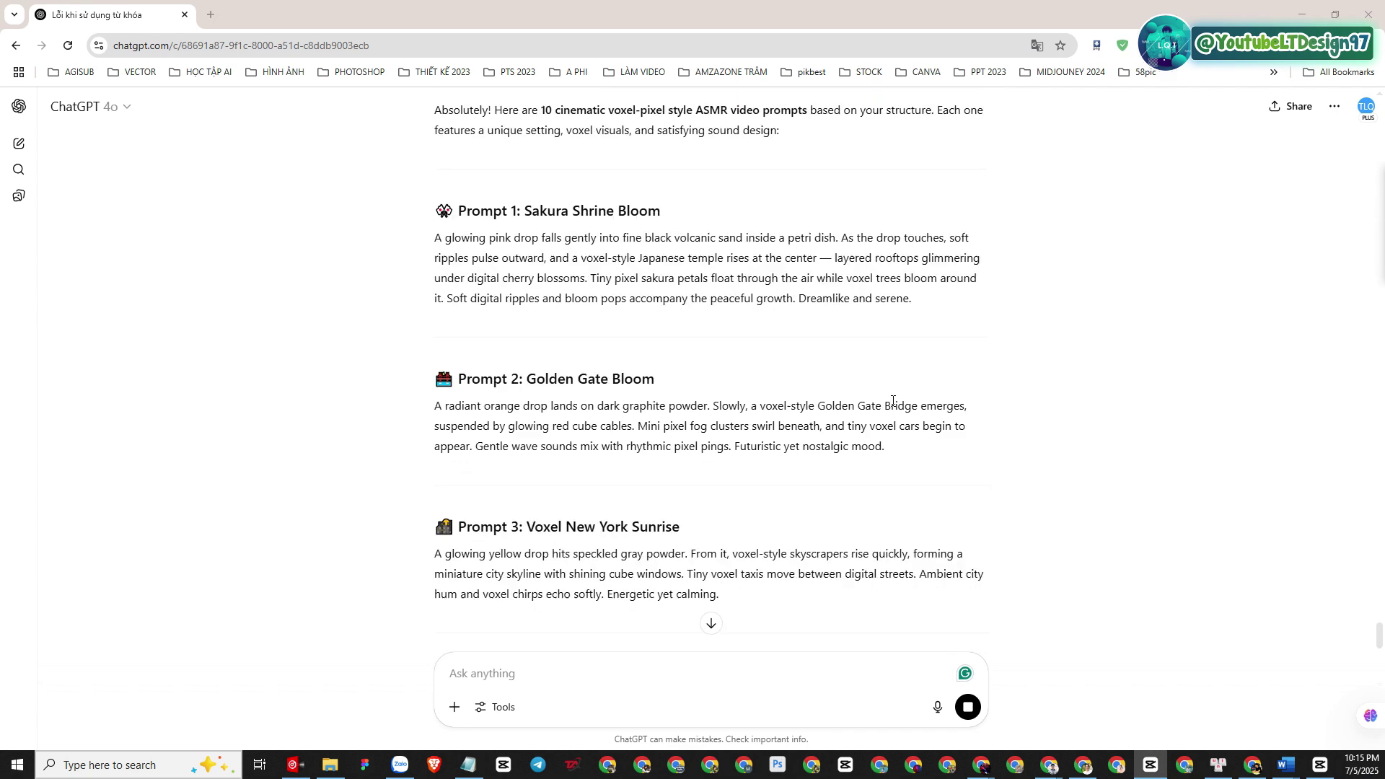
scroll(893, 401, "up", 3)
scroll(893, 400, "up", 7)
scroll(892, 401, "down", 8)
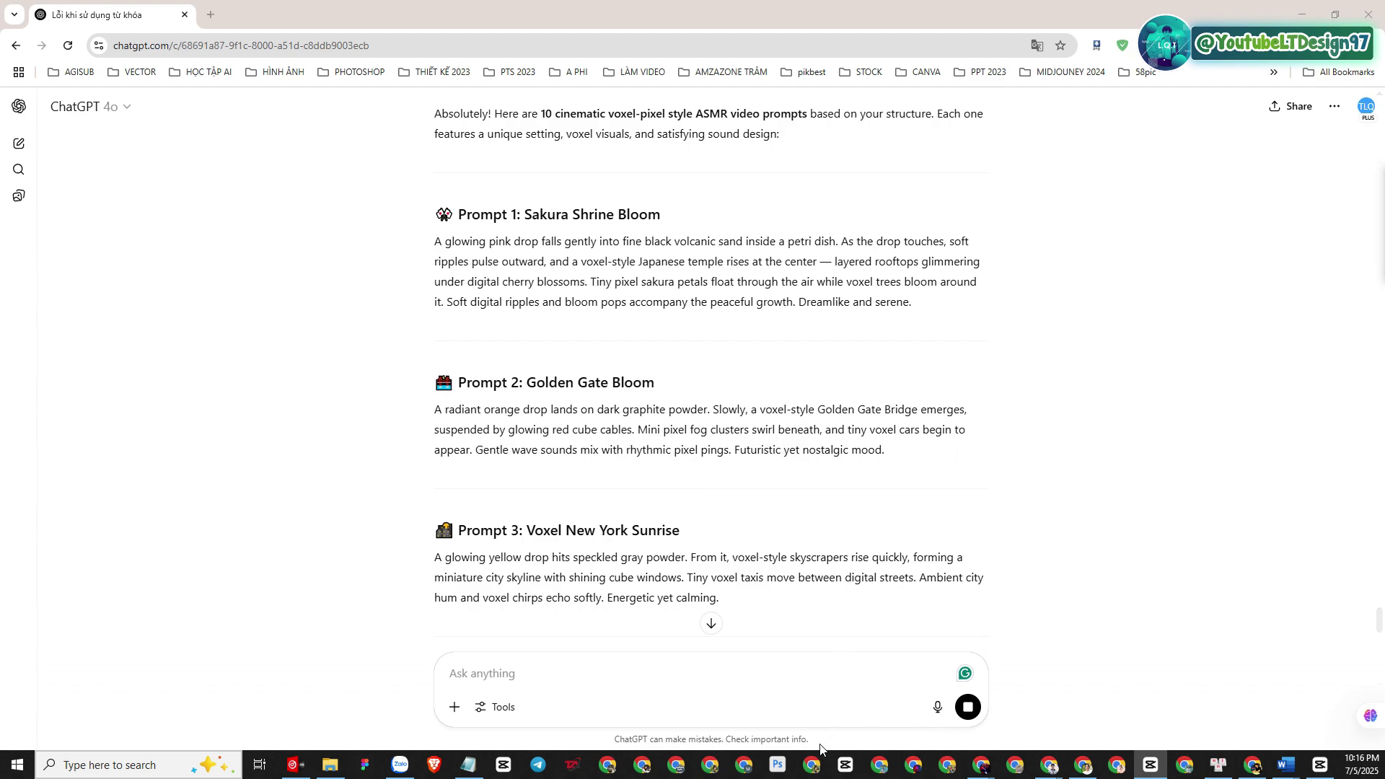
scroll(916, 469, "down", 13)
scroll(916, 470, "up", 6)
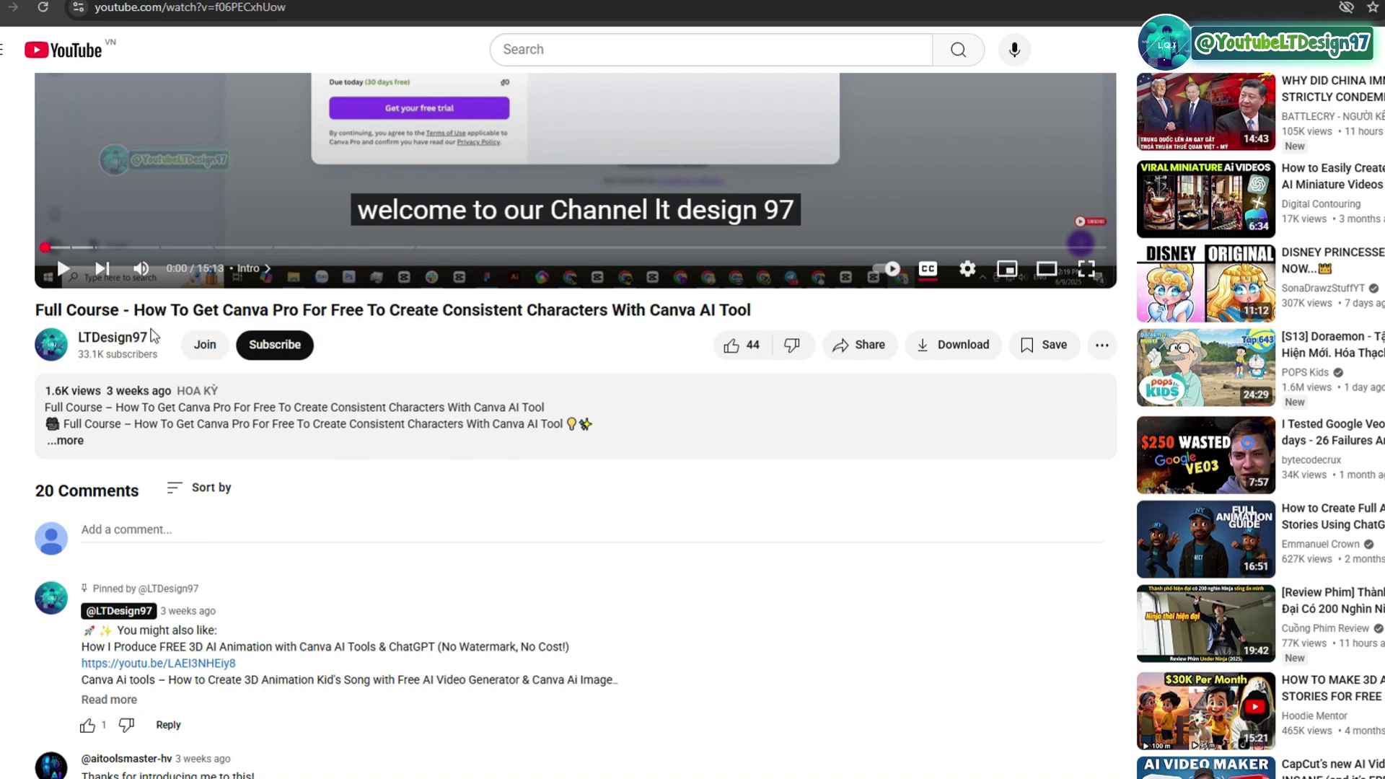
- Highlight the title of the Canva Pro consistent characters course video on YouTube and look over its page
left_click_drag(37, 309, 733, 303)
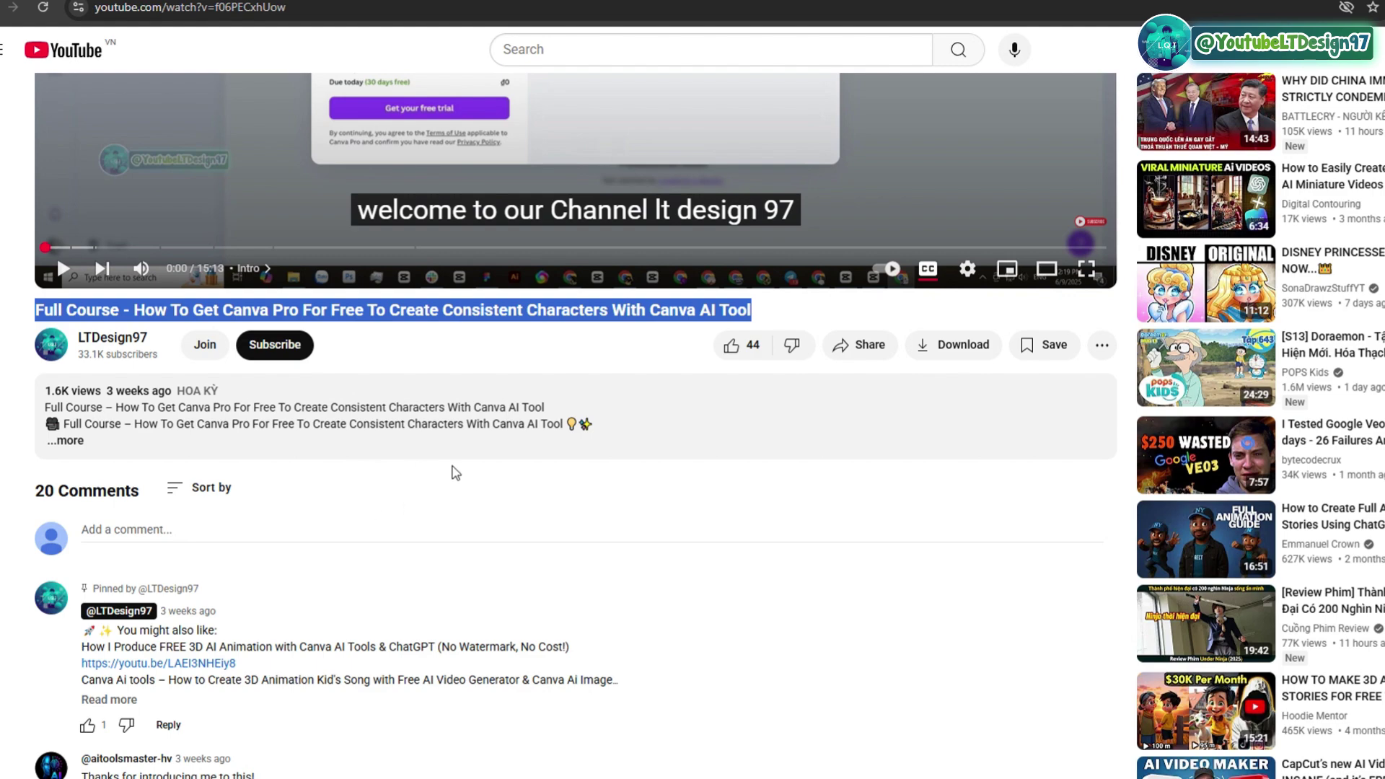
scroll(389, 479, "down", 2)
scroll(344, 483, "up", 2)
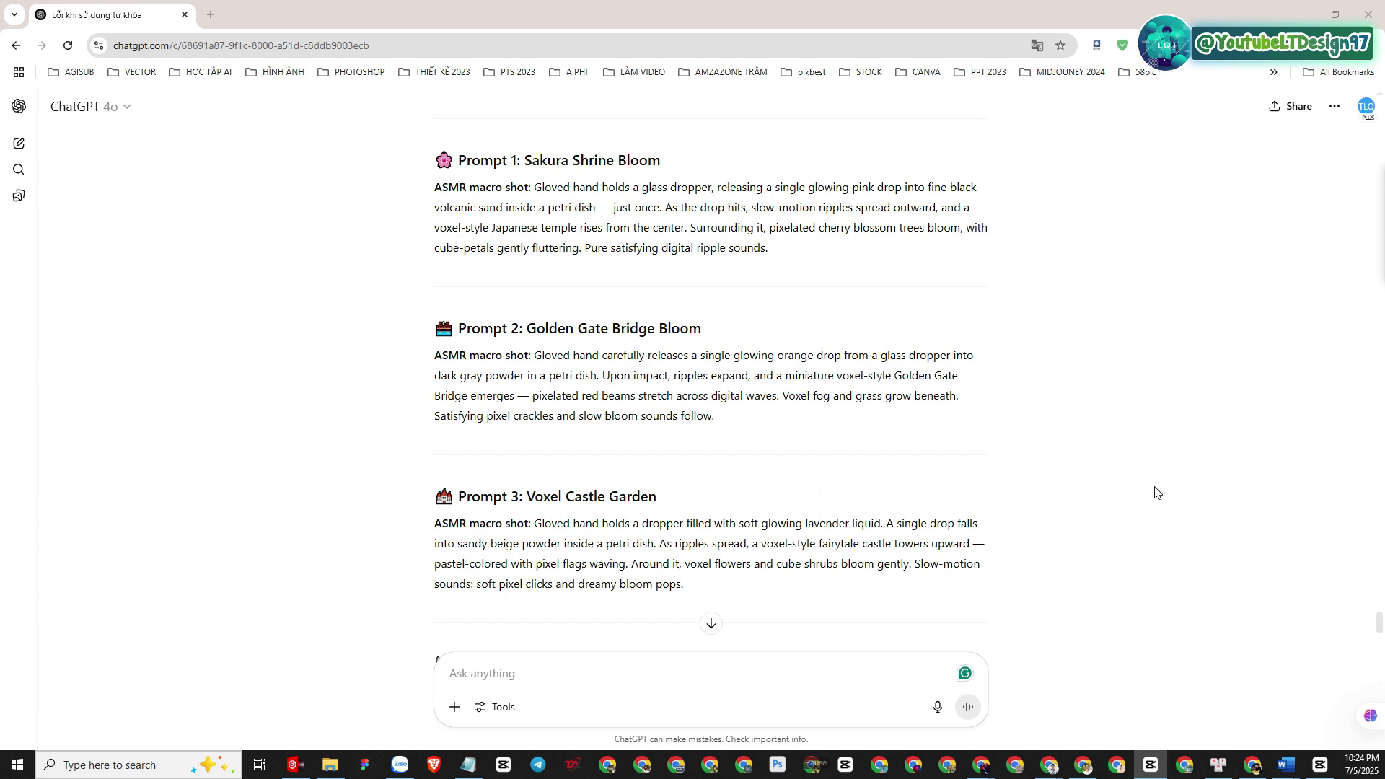
- Copy the text of Prompt 1, Sakura Shrine Bloom, from the ChatGPT reply and switch to the Canva AI window
left_click_drag(435, 186, 681, 248)
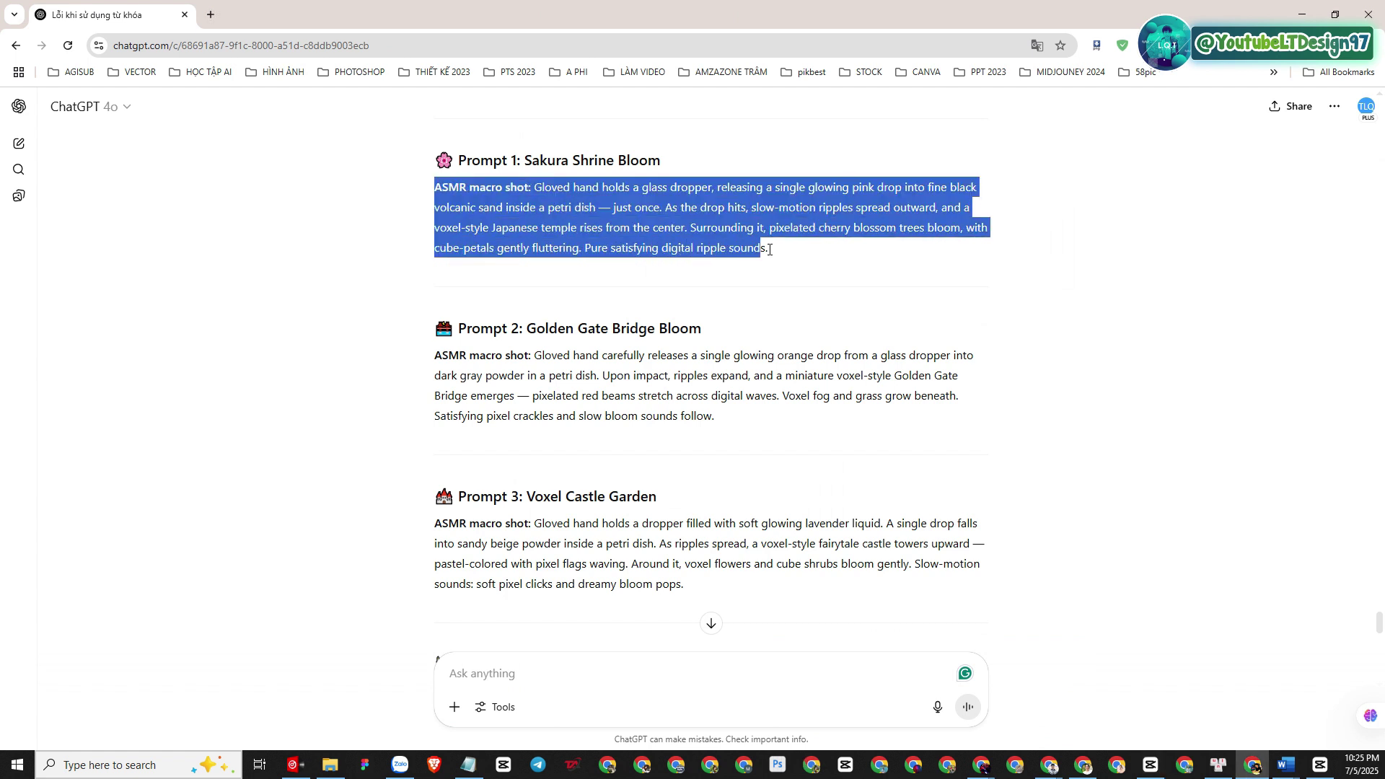
right_click(717, 222)
left_click(743, 233)
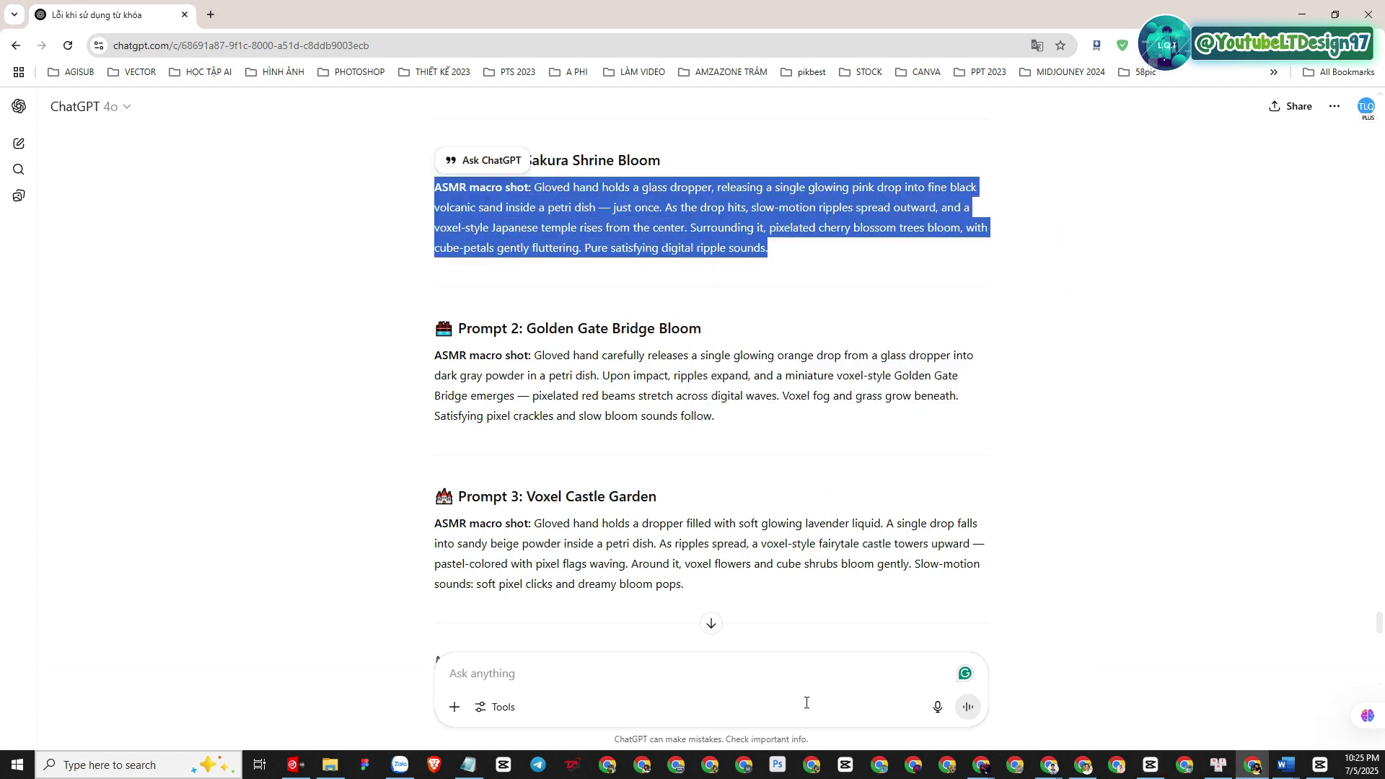
left_click(823, 750)
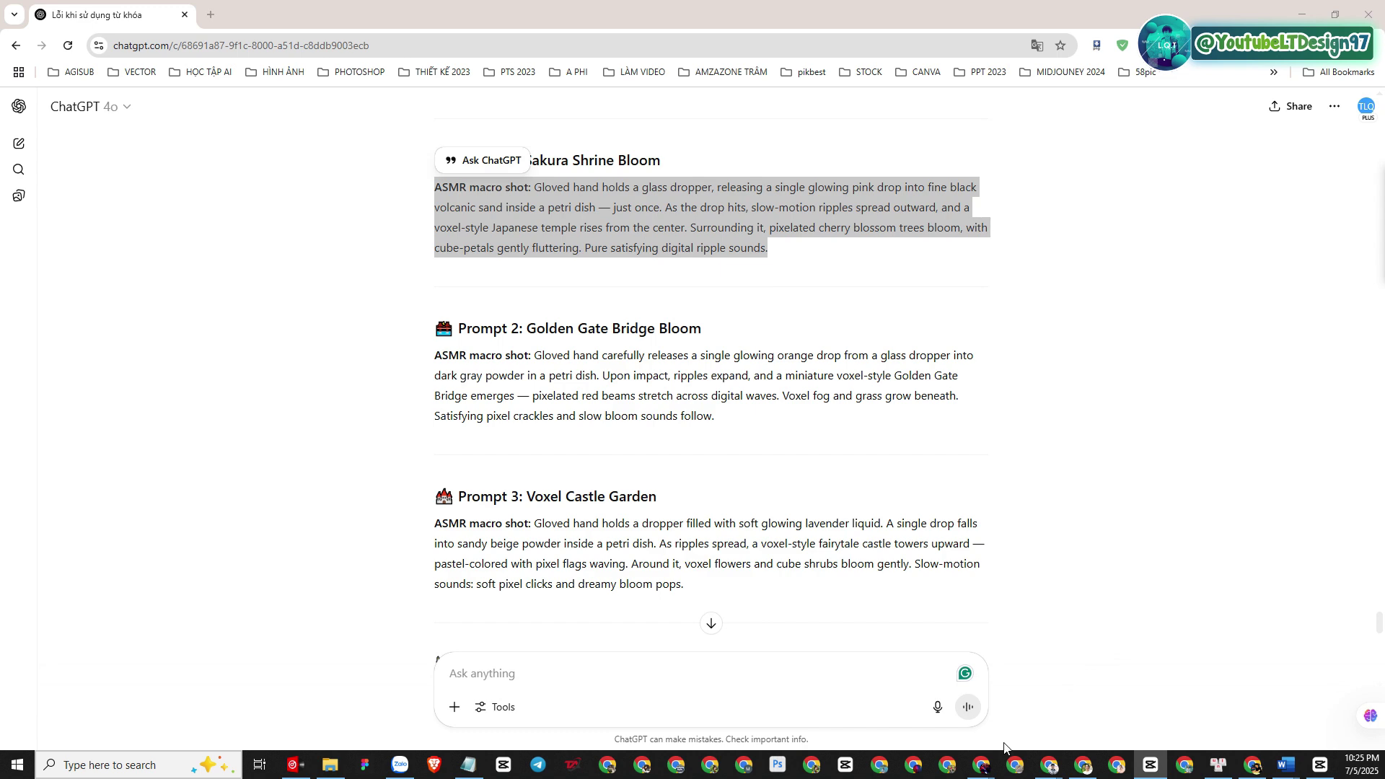
mouse_move(1051, 764)
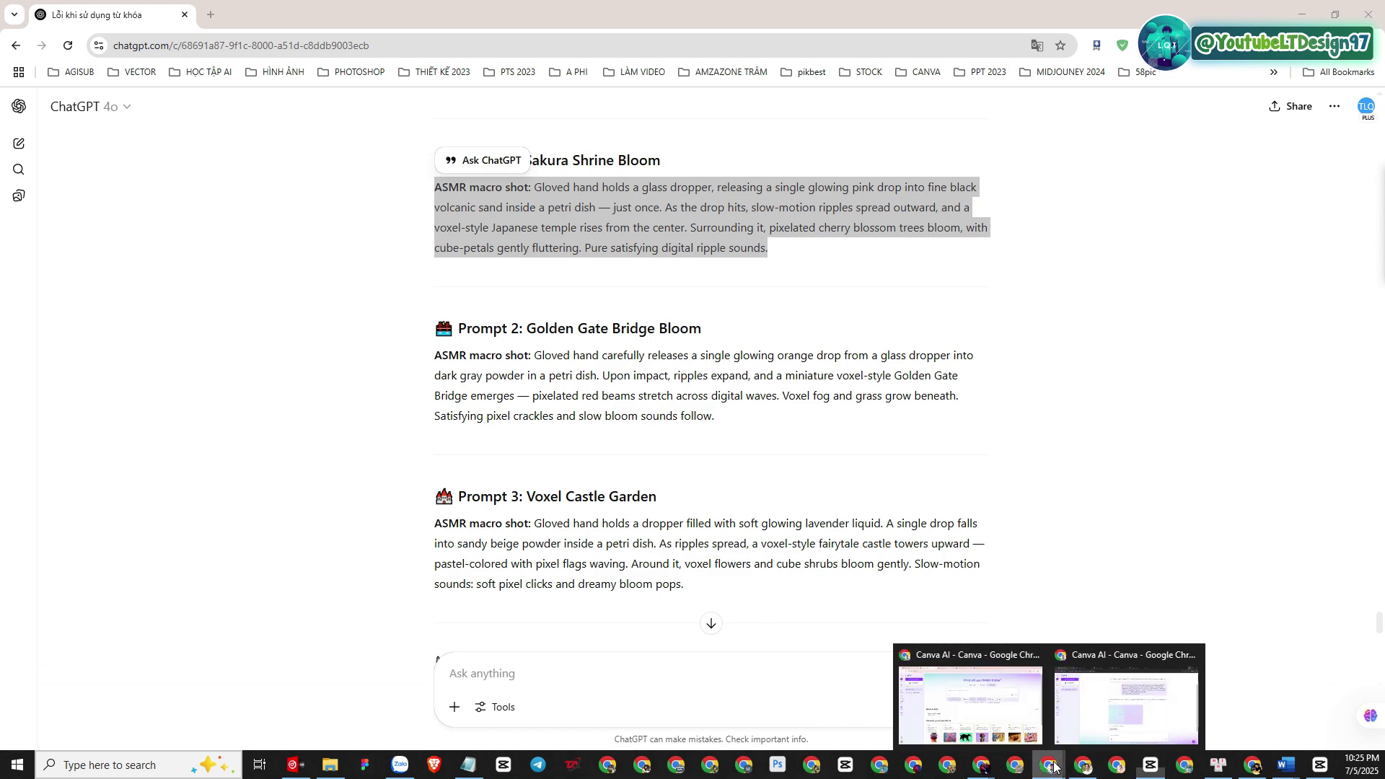
left_click(1112, 704)
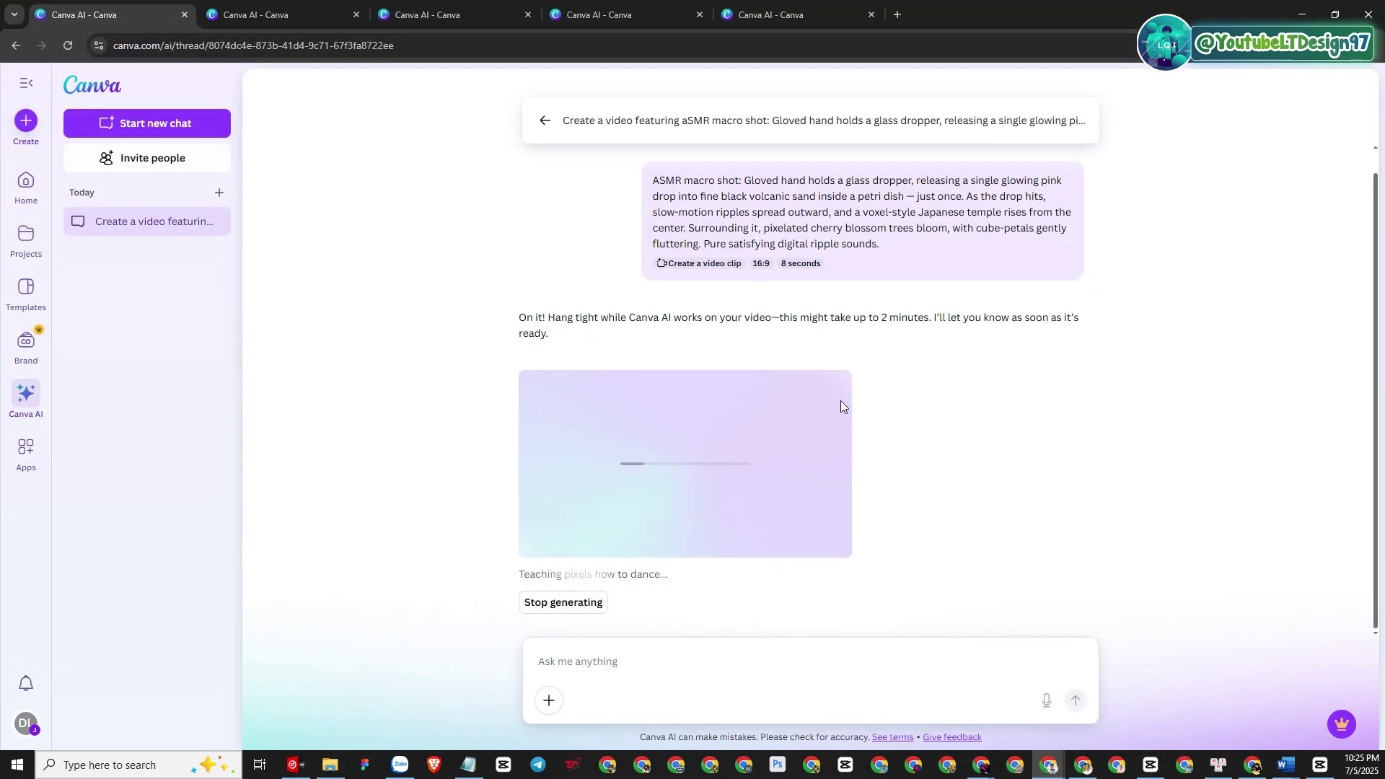
- Paste the Sakura Shrine Bloom prompt into the second Canva AI chat and generate its video clip
left_click(296, 15)
right_click(635, 230)
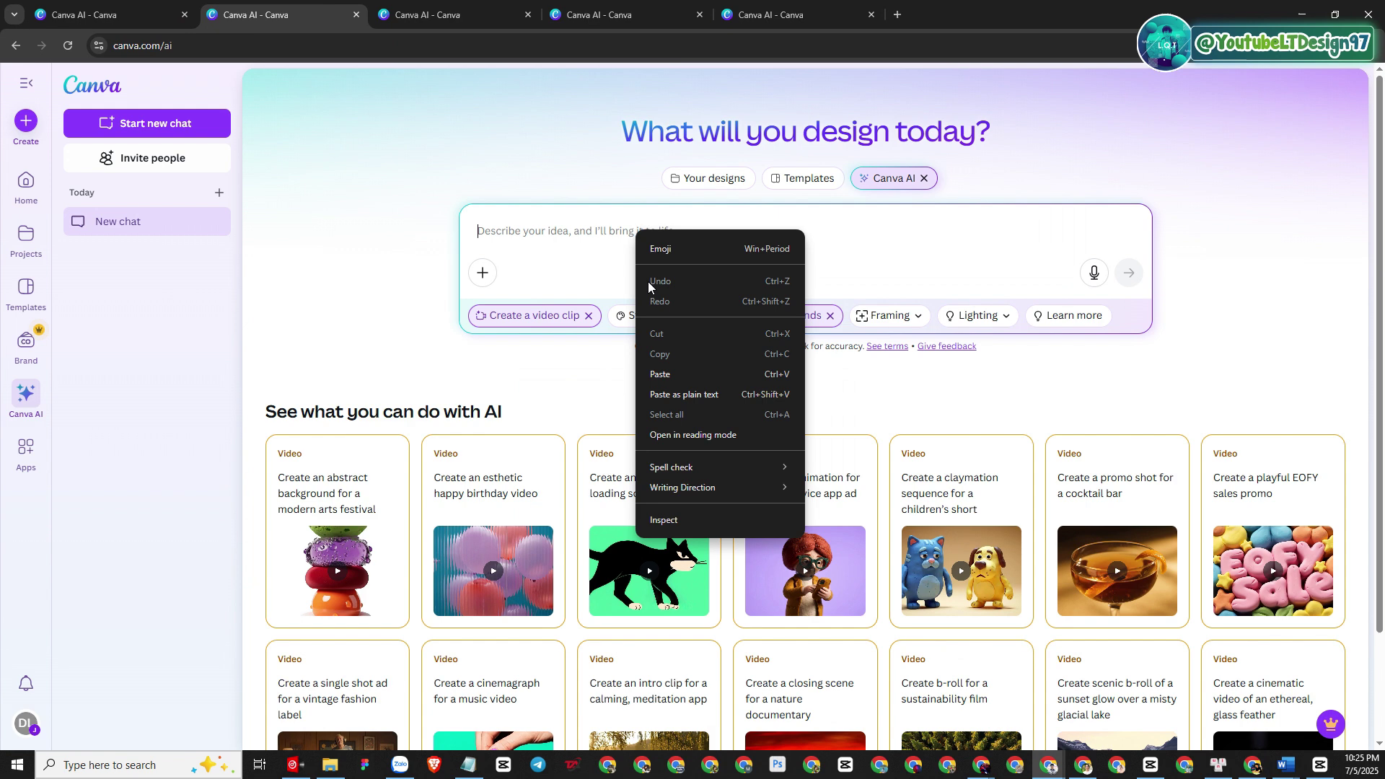
left_click(660, 374)
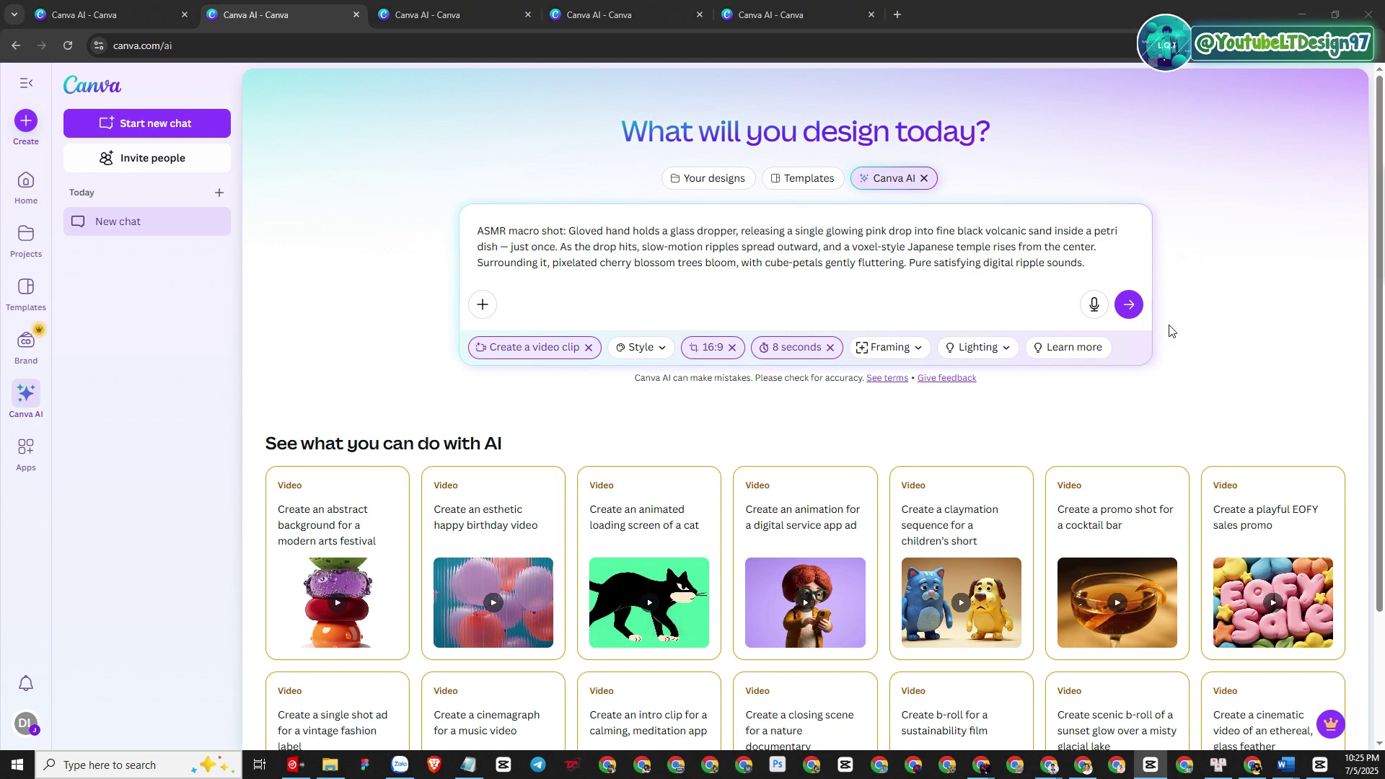
left_click(1136, 310)
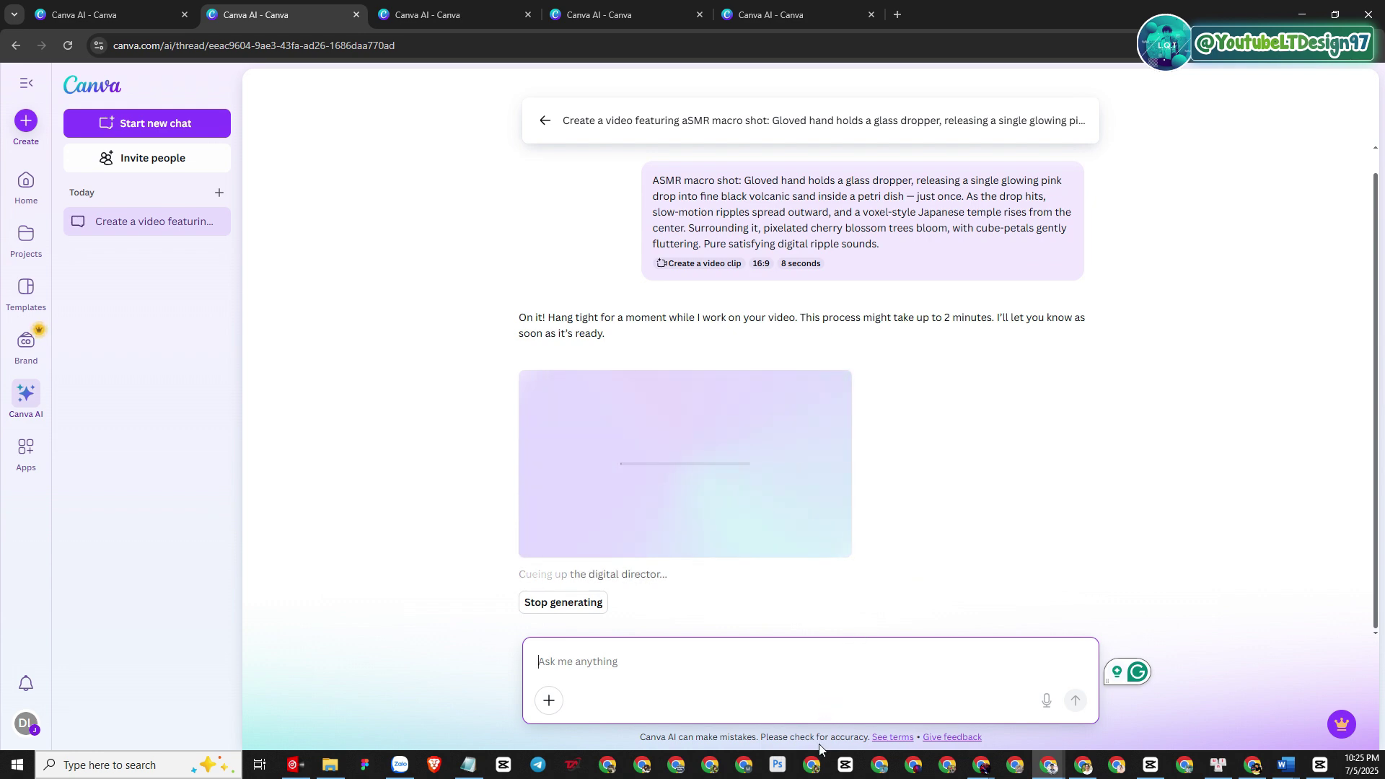
left_click(1018, 497)
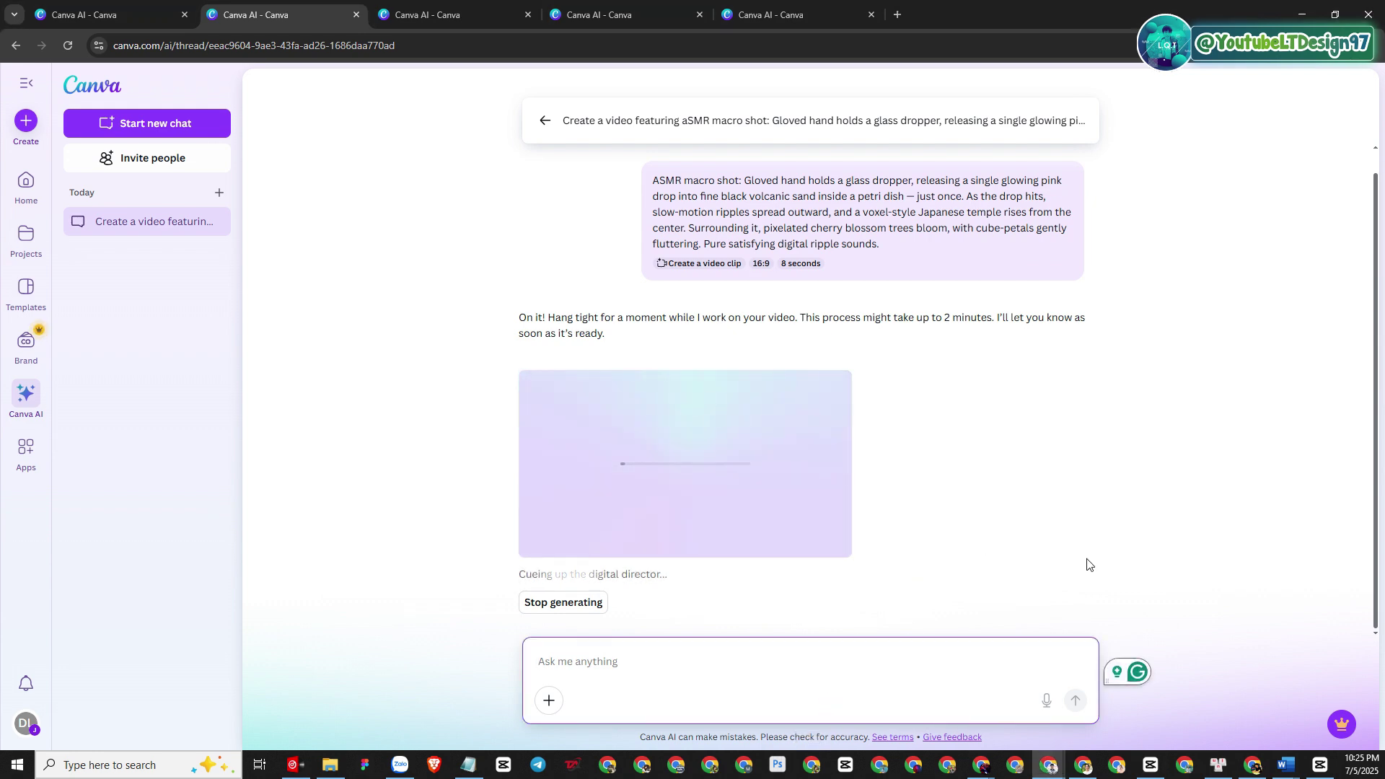
- Switch to ChatGPT and copy the text of Prompt 2, Golden Gate Bridge Bloom
left_click(1253, 764)
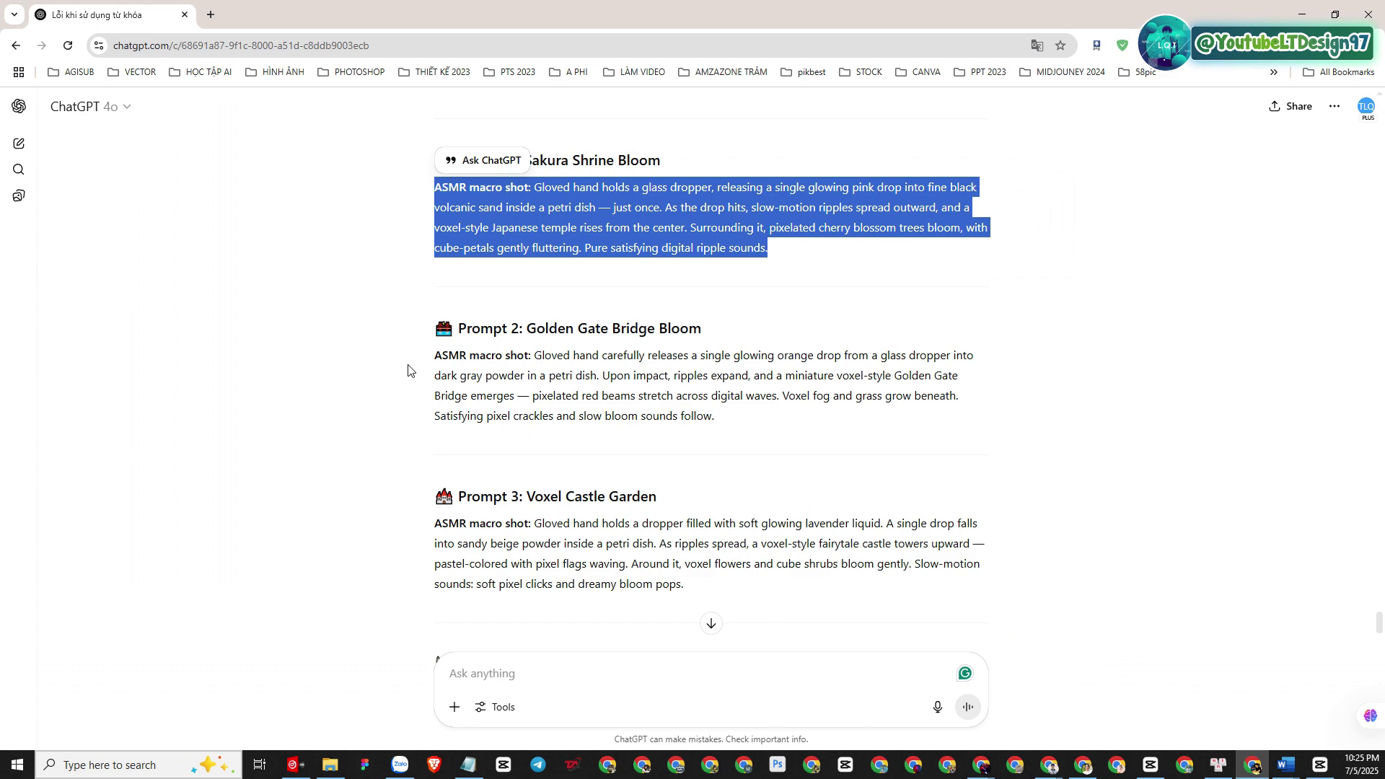
left_click_drag(418, 358, 711, 413)
right_click(725, 369)
left_click(776, 384)
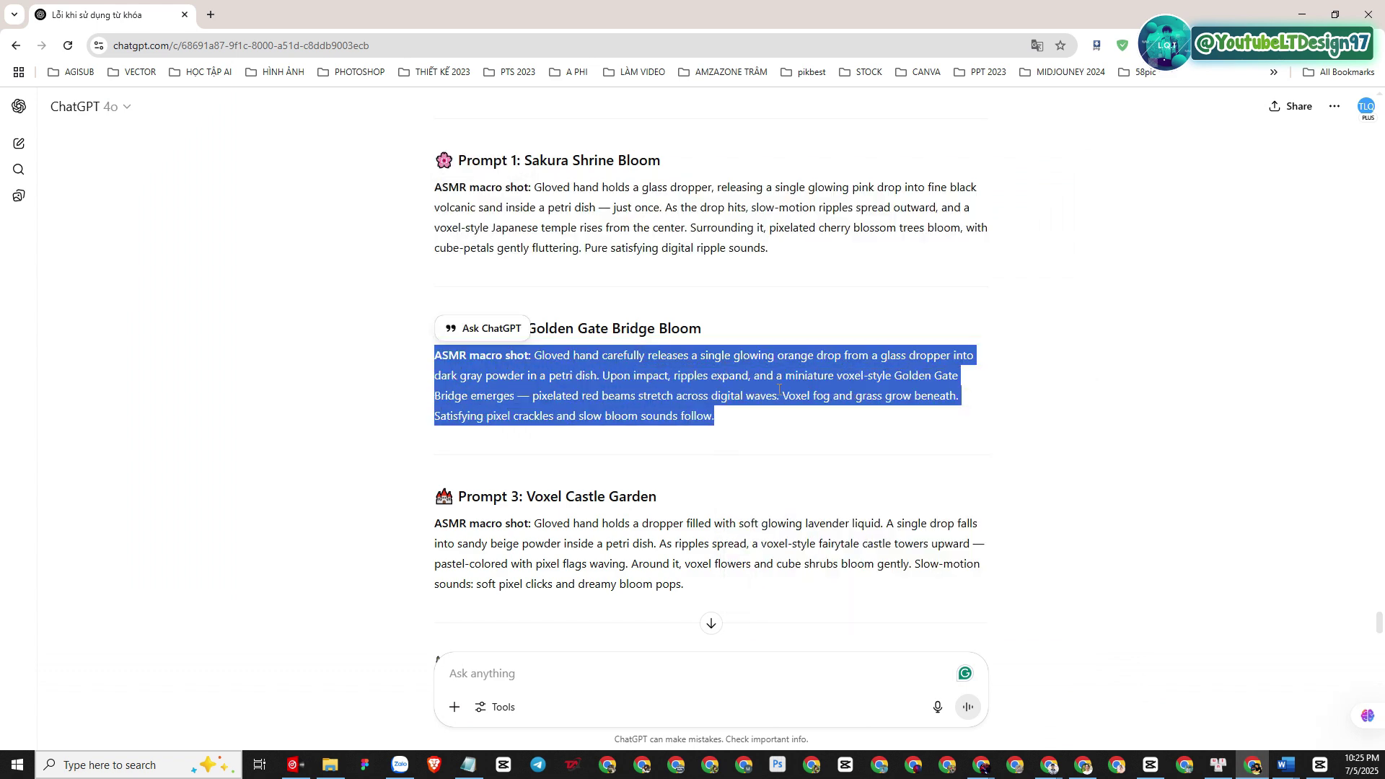
- Return to Canva AI, paste the Golden Gate Bridge Bloom prompt into the third chat and generate its video clip
key("alt+Tab")
key("ctrl+Tab")
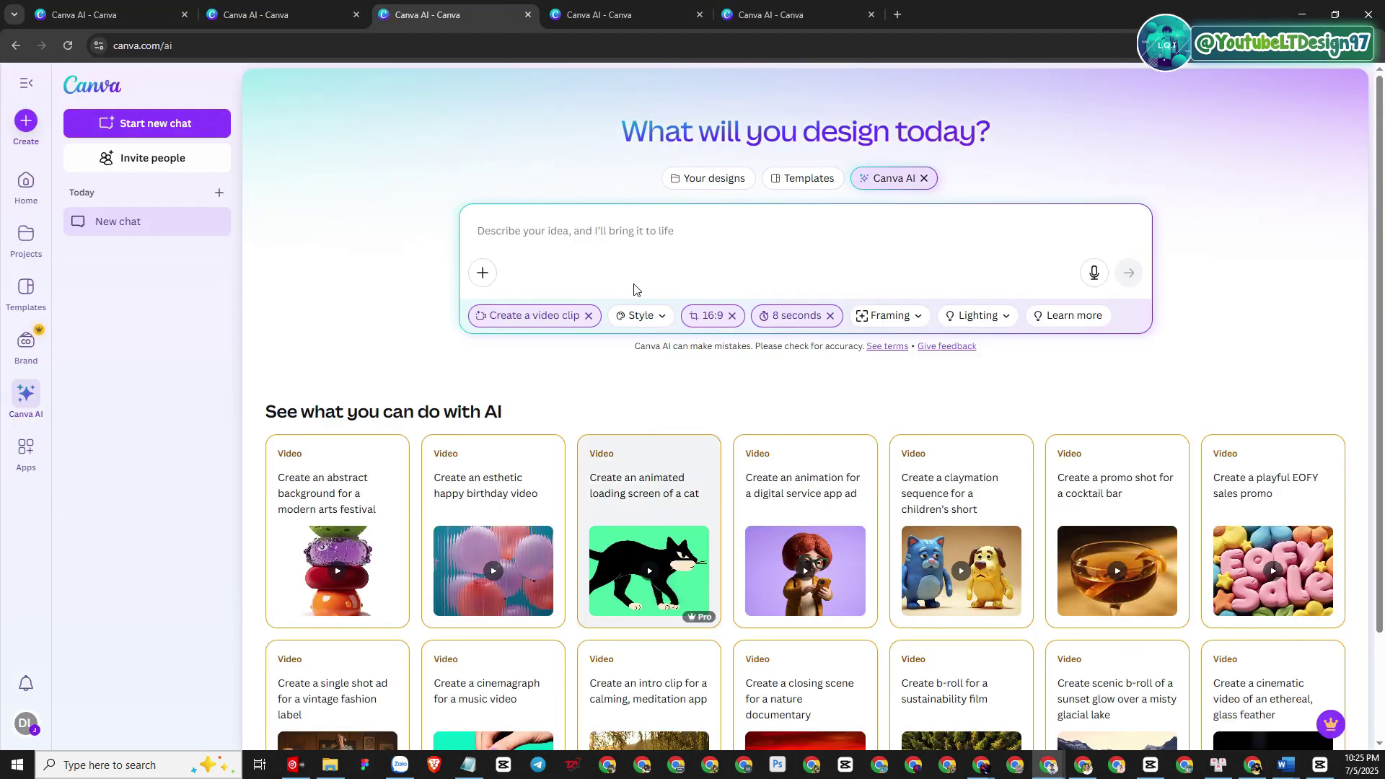
right_click(640, 238)
left_click(682, 373)
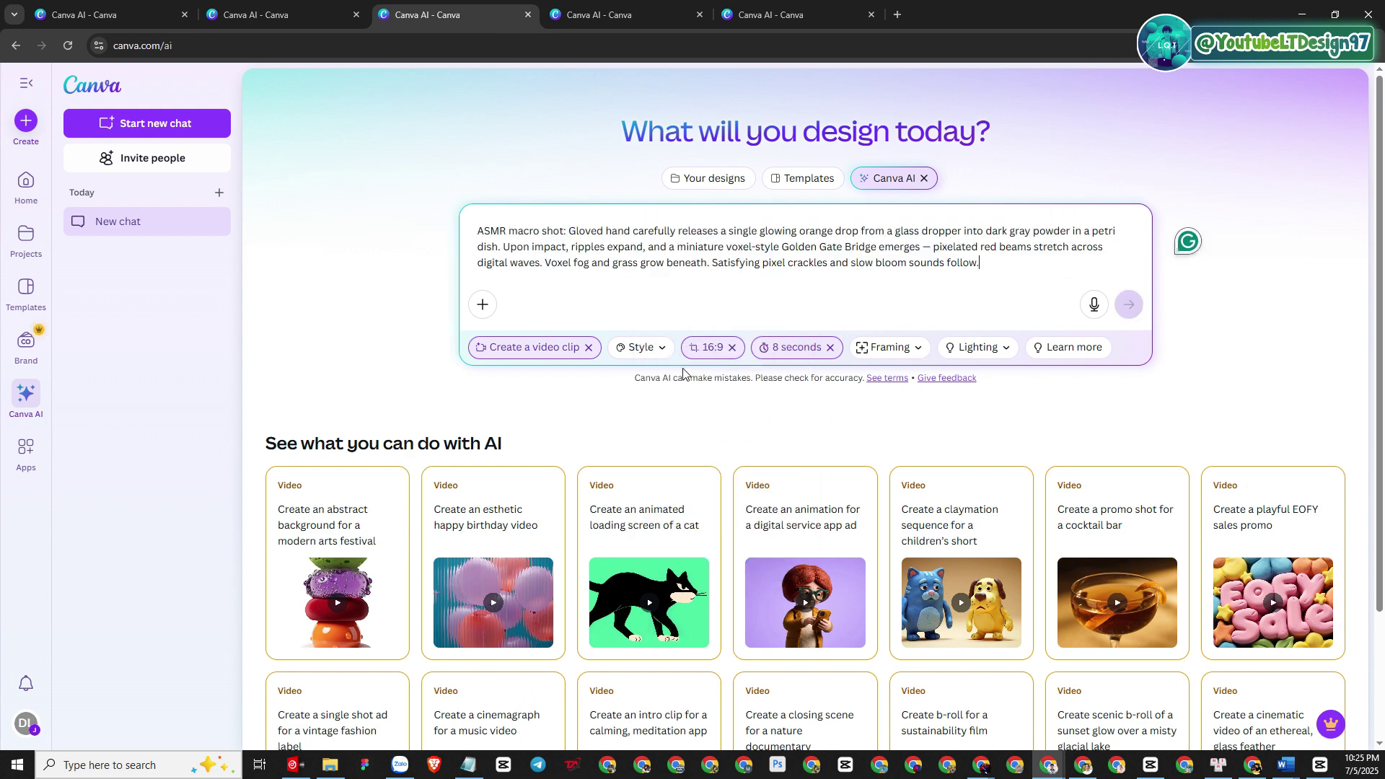
left_click(1136, 306)
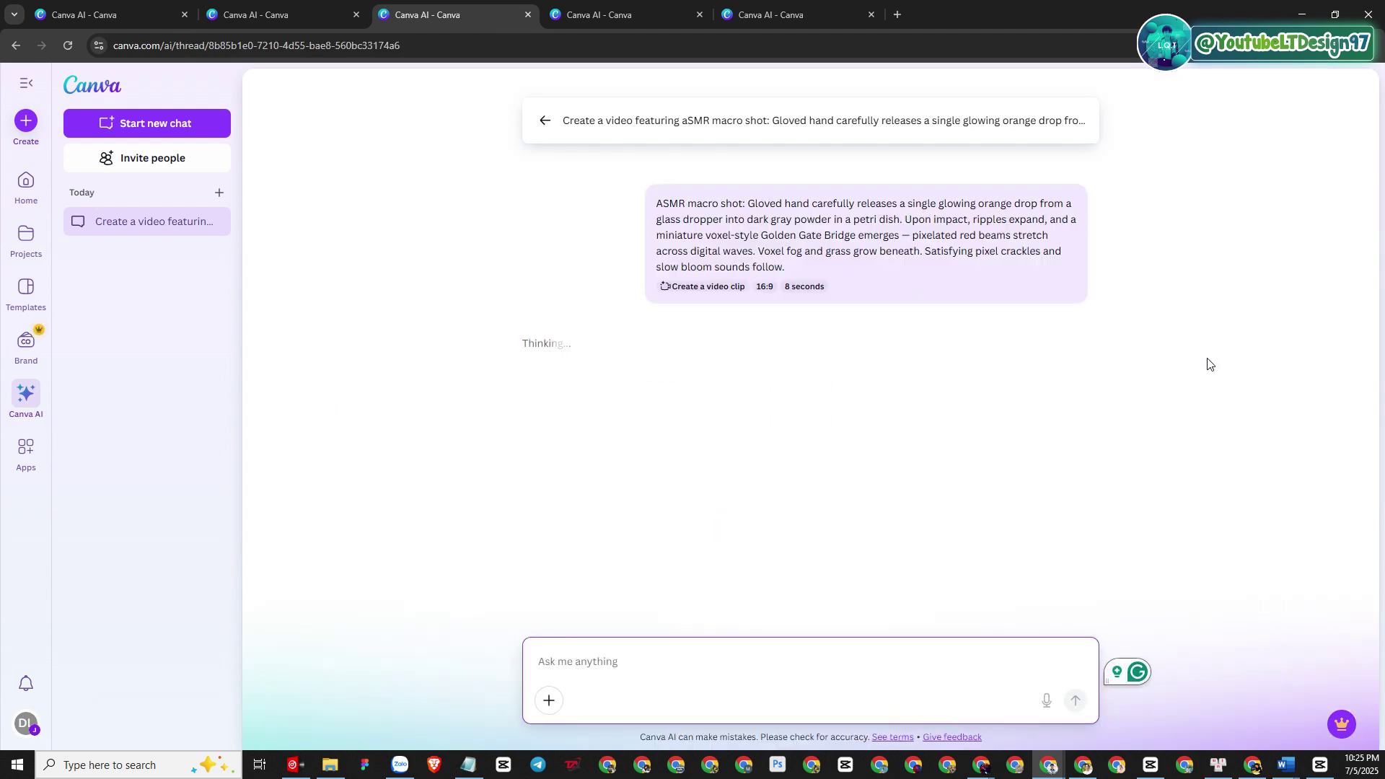
- Switch to ChatGPT and copy the text of Prompt 3, Voxel Castle Garden
key("alt+Tab")
left_click_drag(417, 531, 706, 584)
right_click(708, 553)
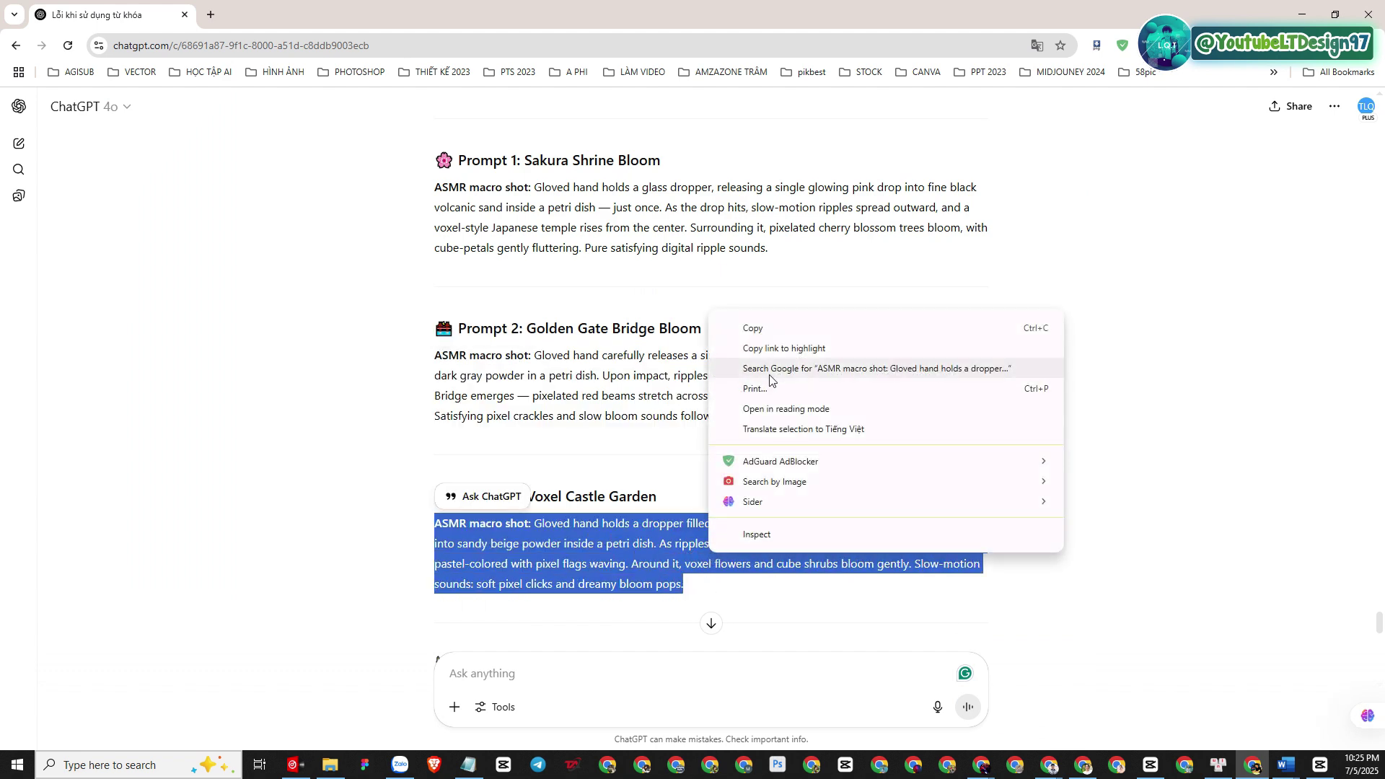
left_click(754, 329)
- Return to Canva AI, paste the Voxel Castle Garden prompt into the fourth chat and generate its video clip
key("alt+Tab")
left_click(600, 6)
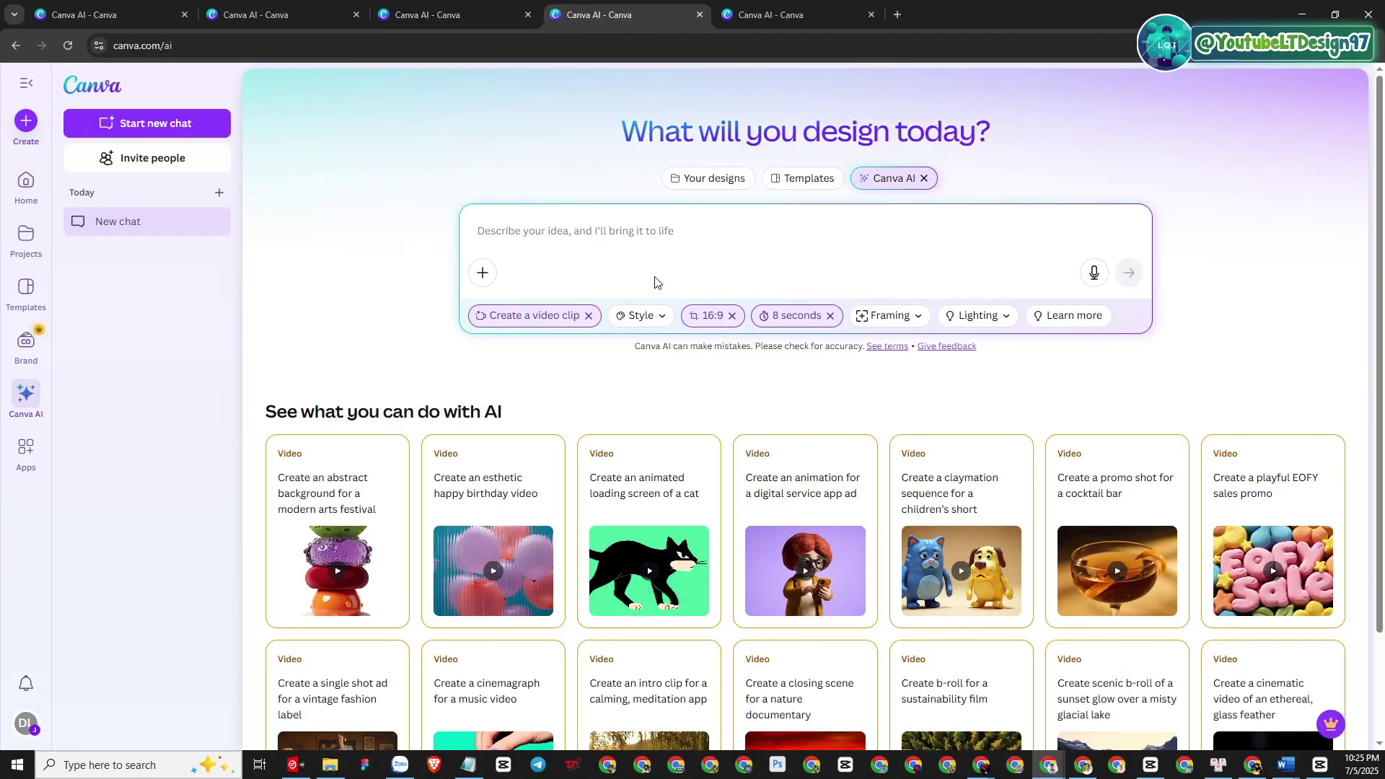
right_click(640, 234)
left_click(685, 375)
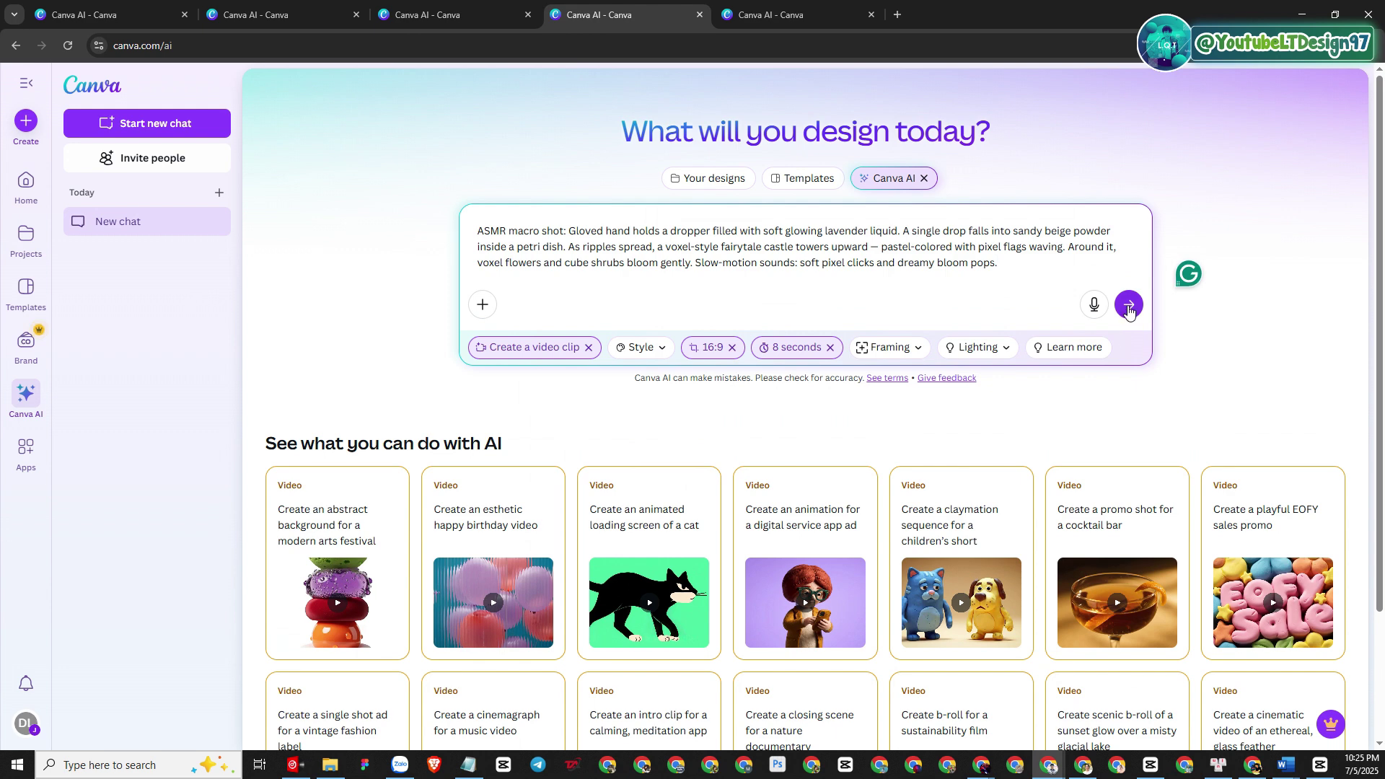
left_click(1129, 307)
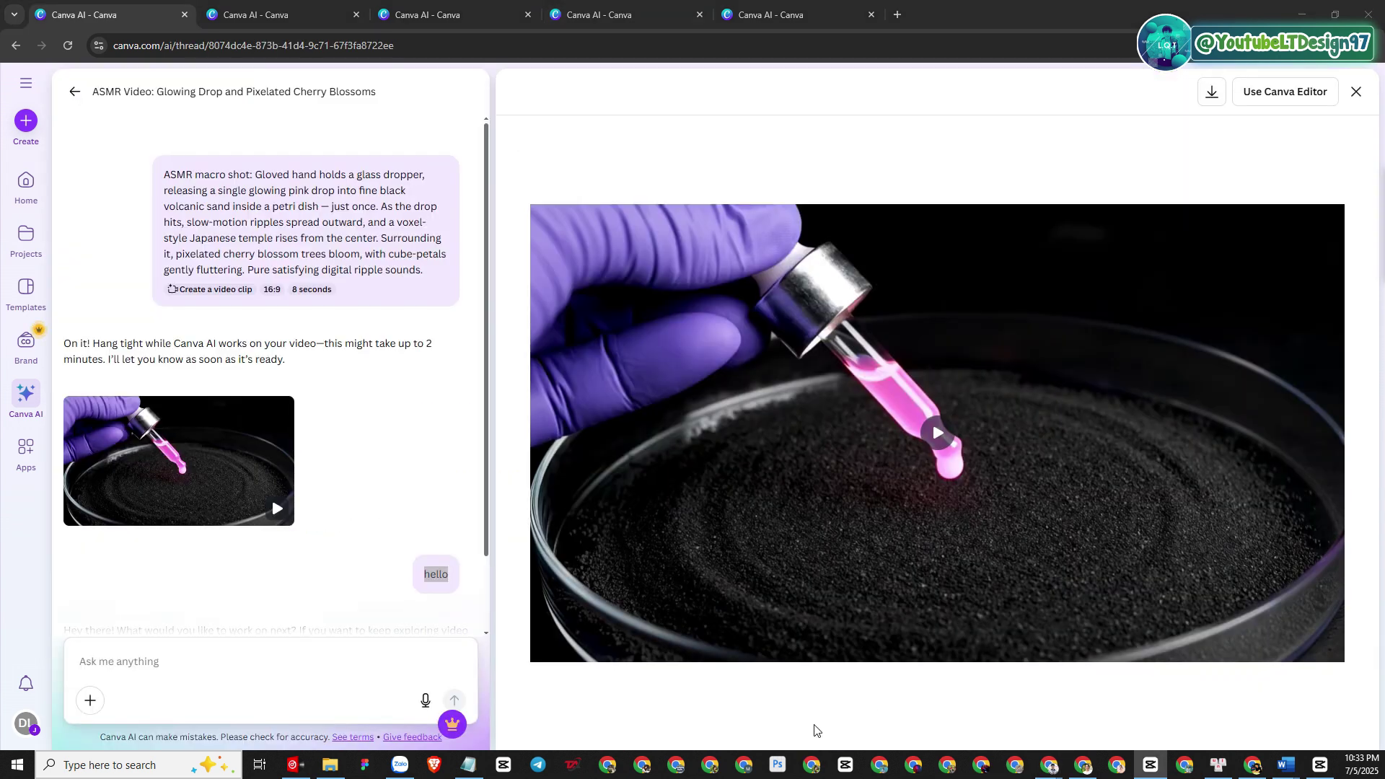
- Play the generated clips in the first three chats: both Japanese temple versions and the Golden Gate Bridge
left_click(825, 482)
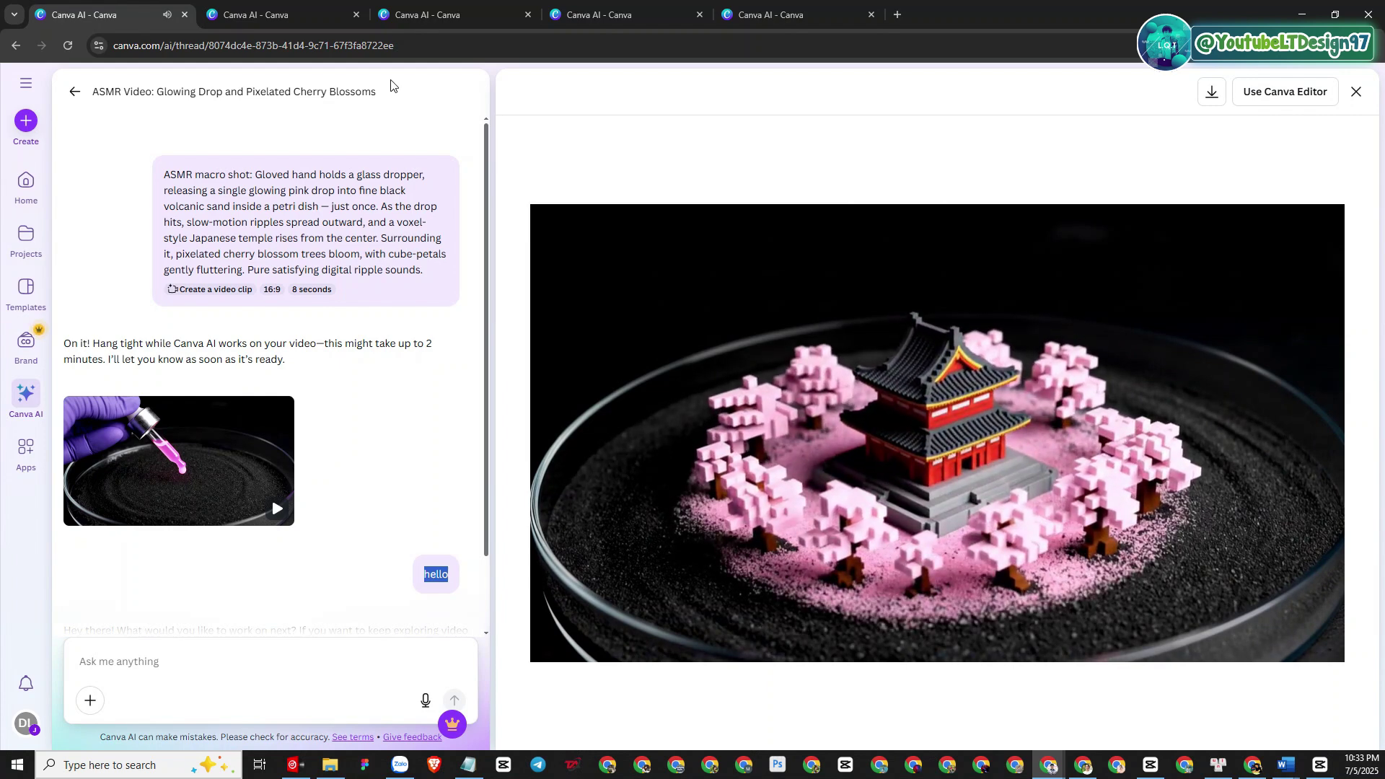
key("ctrl+Tab")
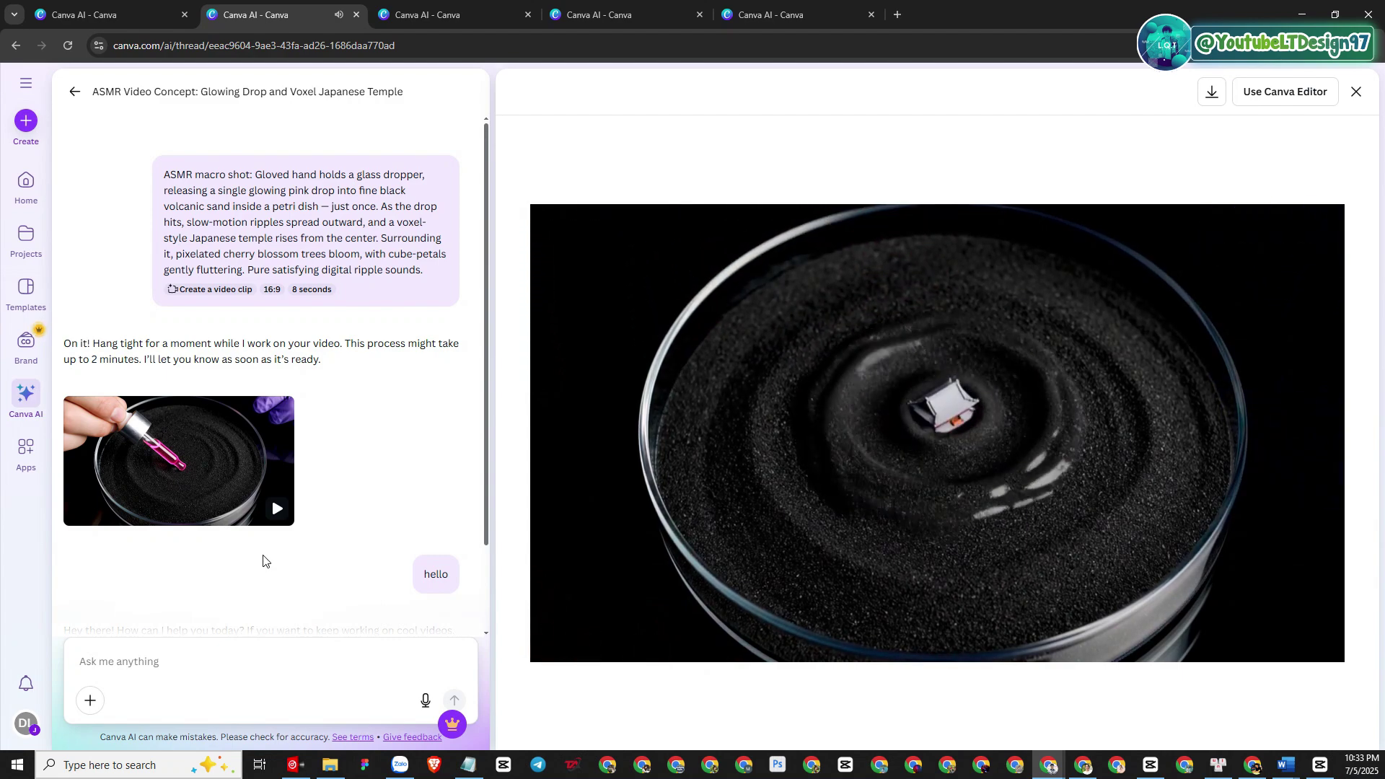
left_click(400, 7)
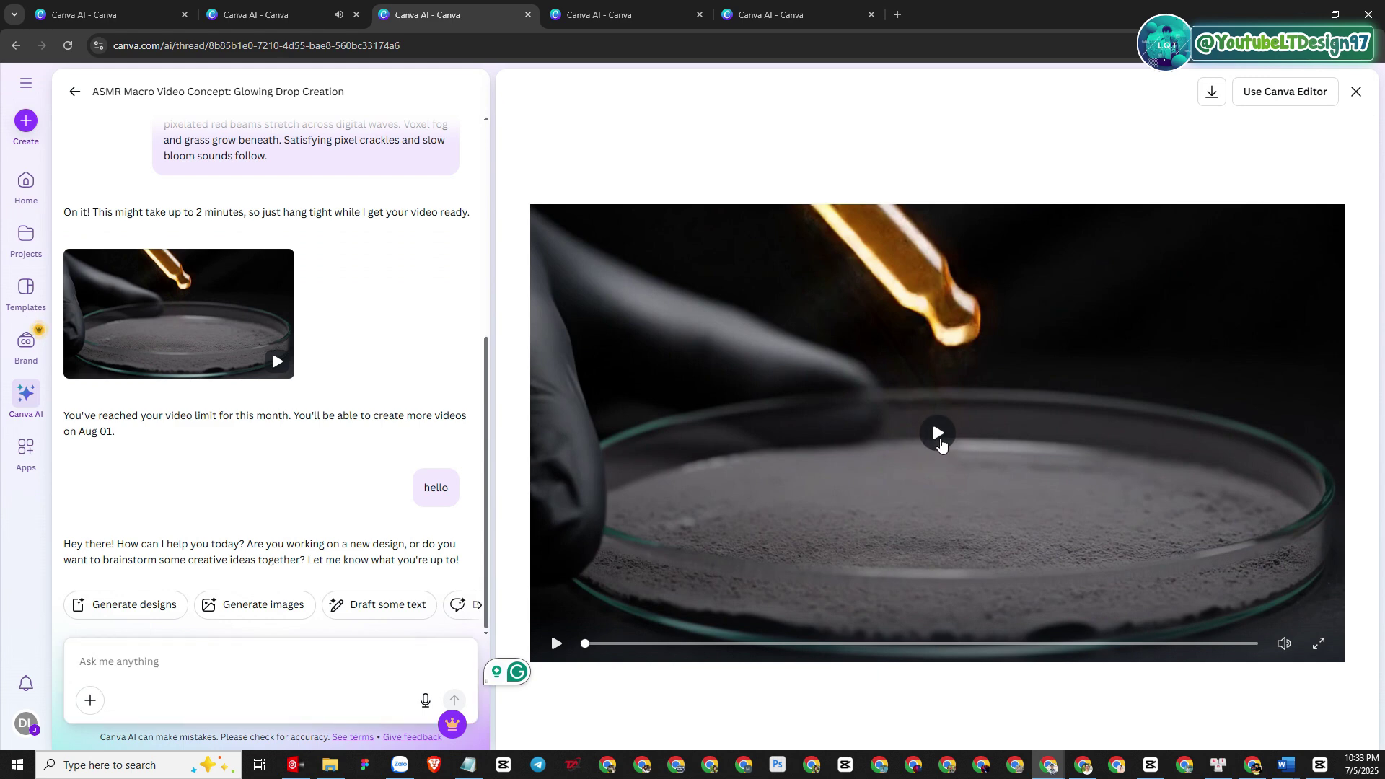
left_click(939, 442)
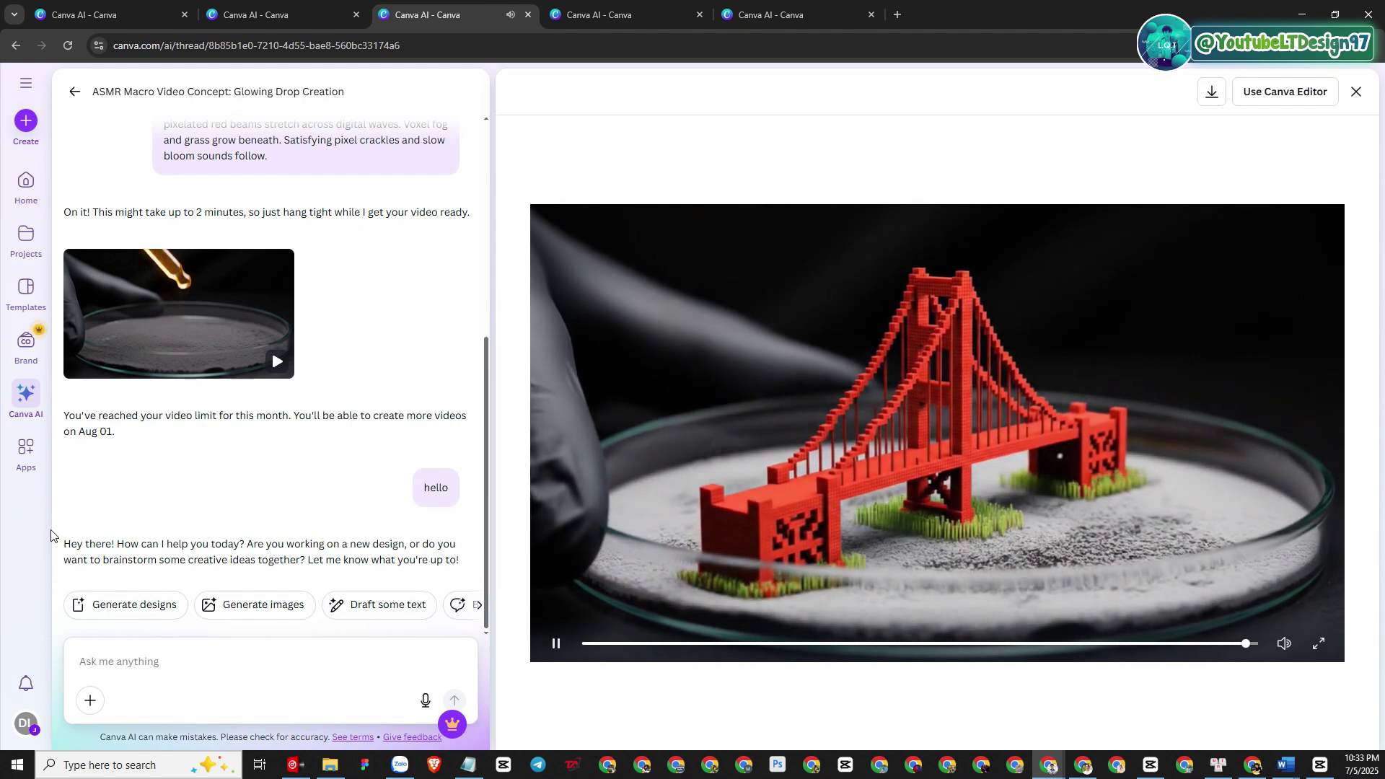
- Review the voxel castle and golden voxel tower clips in the fourth and fifth chats, then return to the first chat
left_click(594, 6)
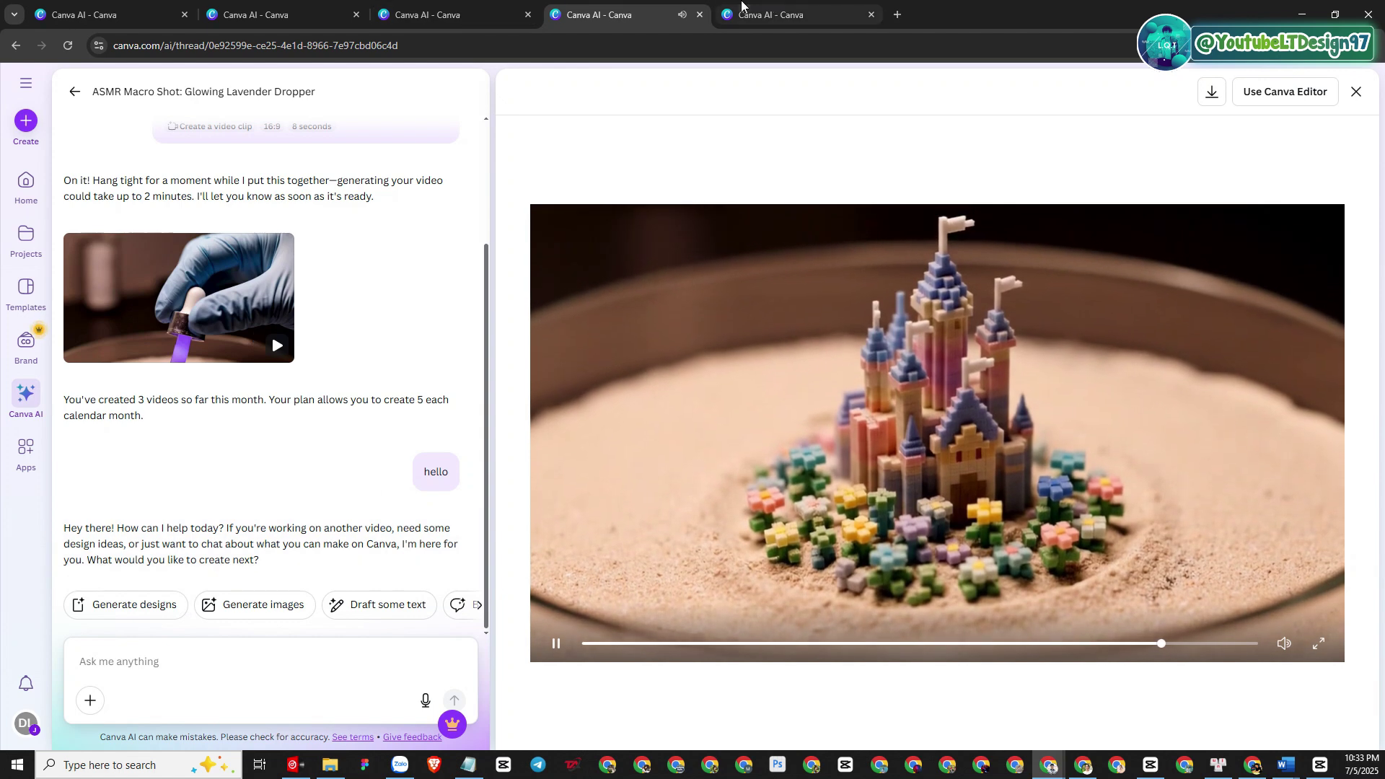
left_click(771, 14)
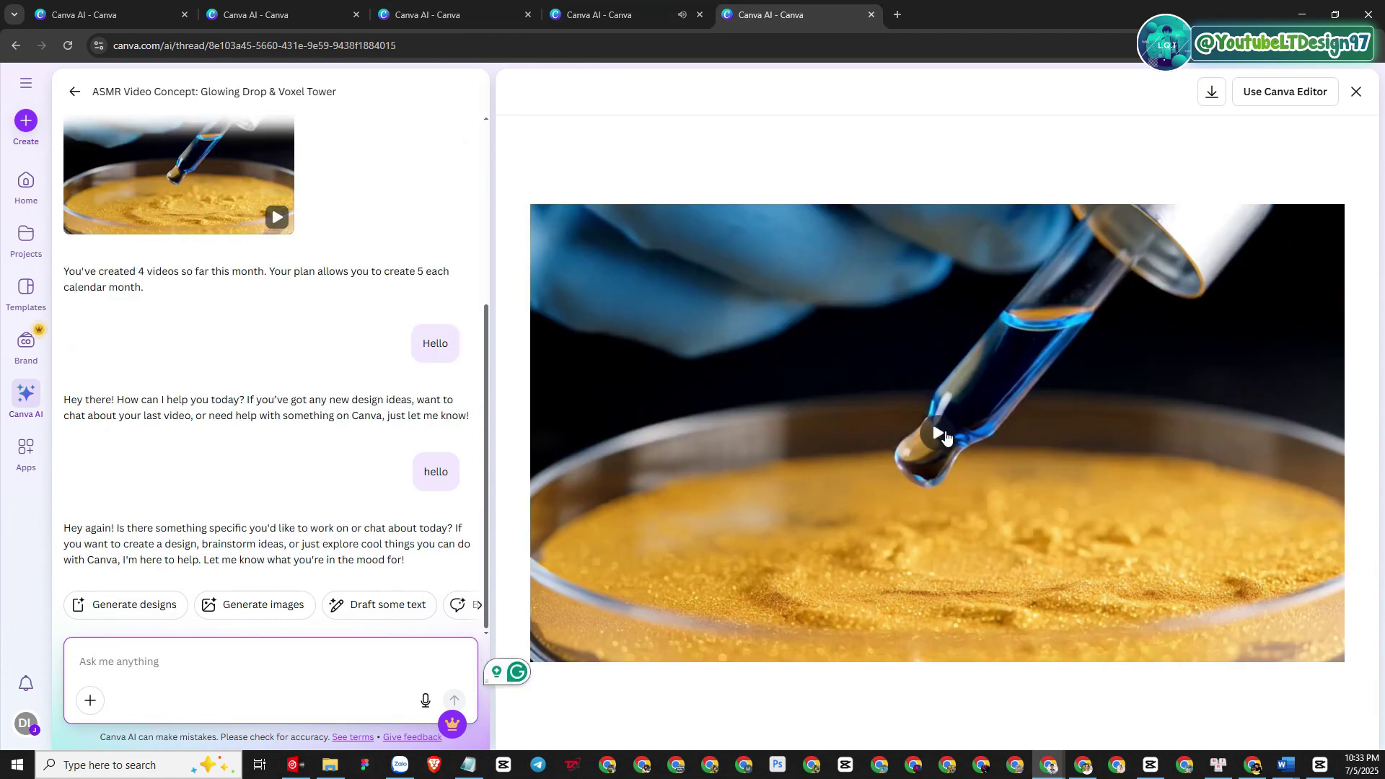
left_click(938, 433)
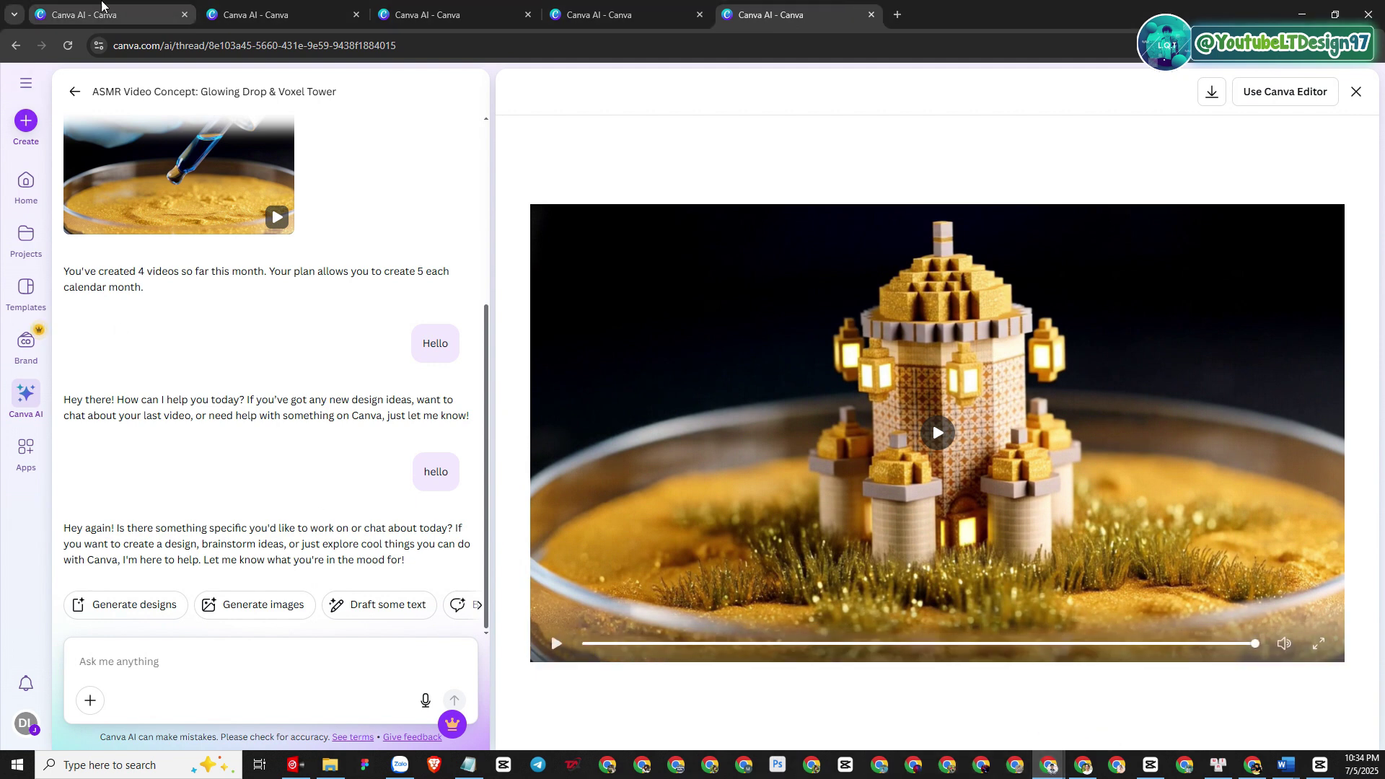
left_click(116, 5)
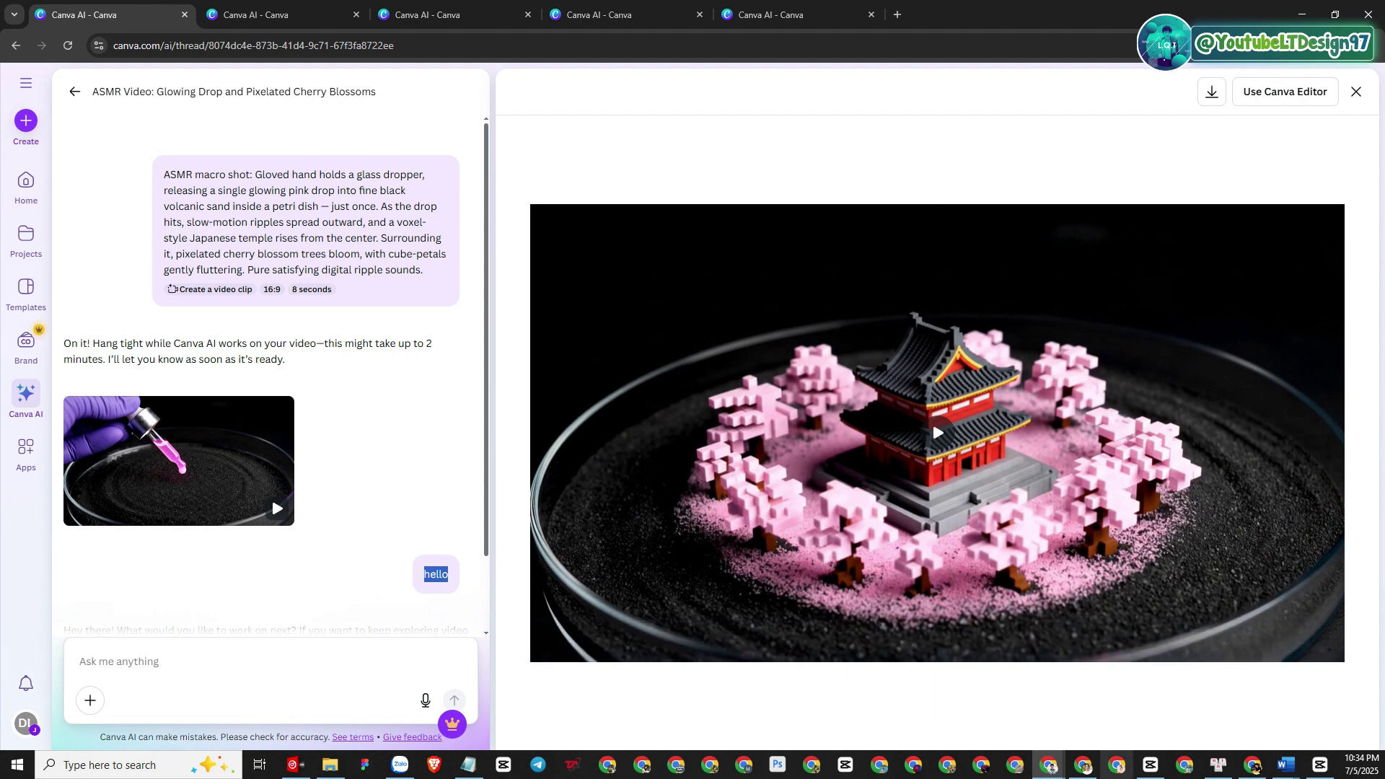
- Switch to the other Canva AI browser window and play both Eiffel Tower clips, restarting the second one from near its beginning
mouse_move(1078, 766)
left_click(944, 714)
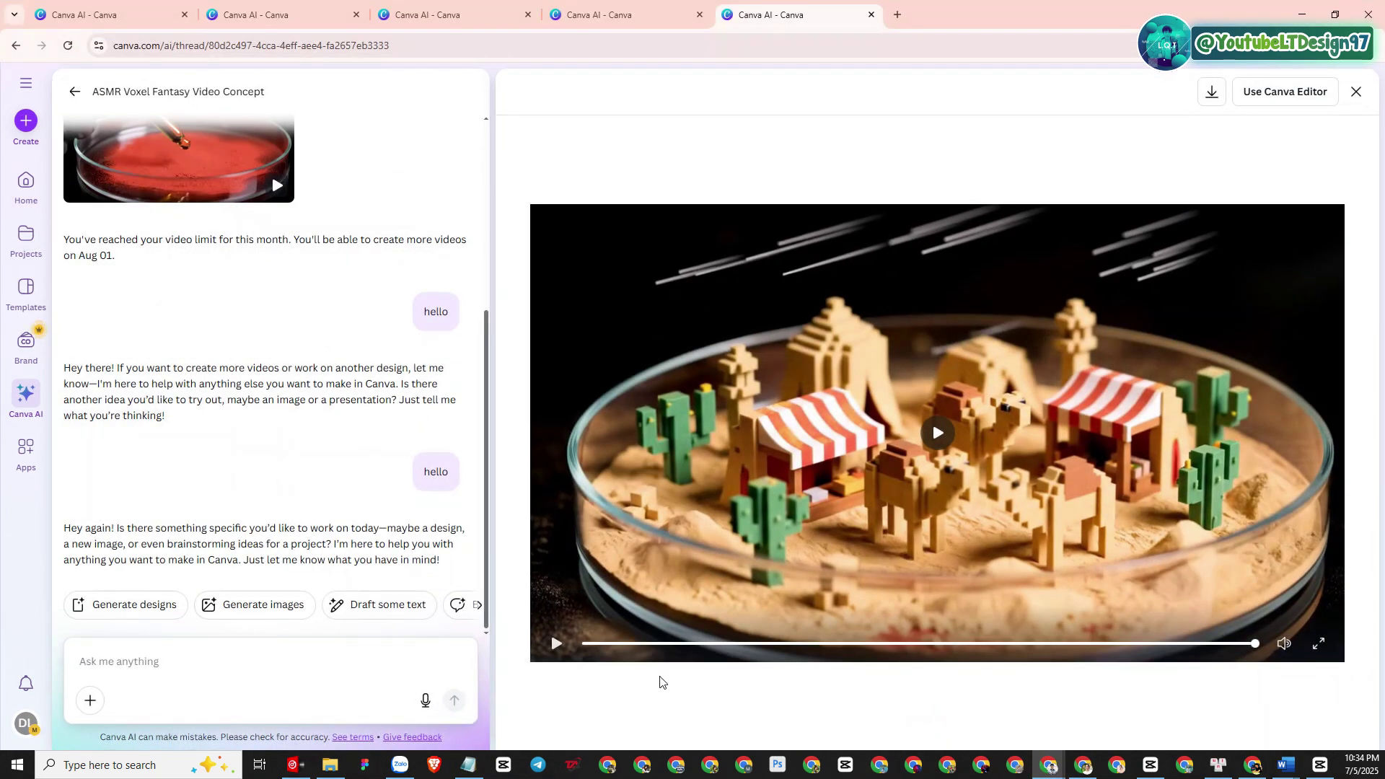
left_click(117, 6)
left_click(936, 435)
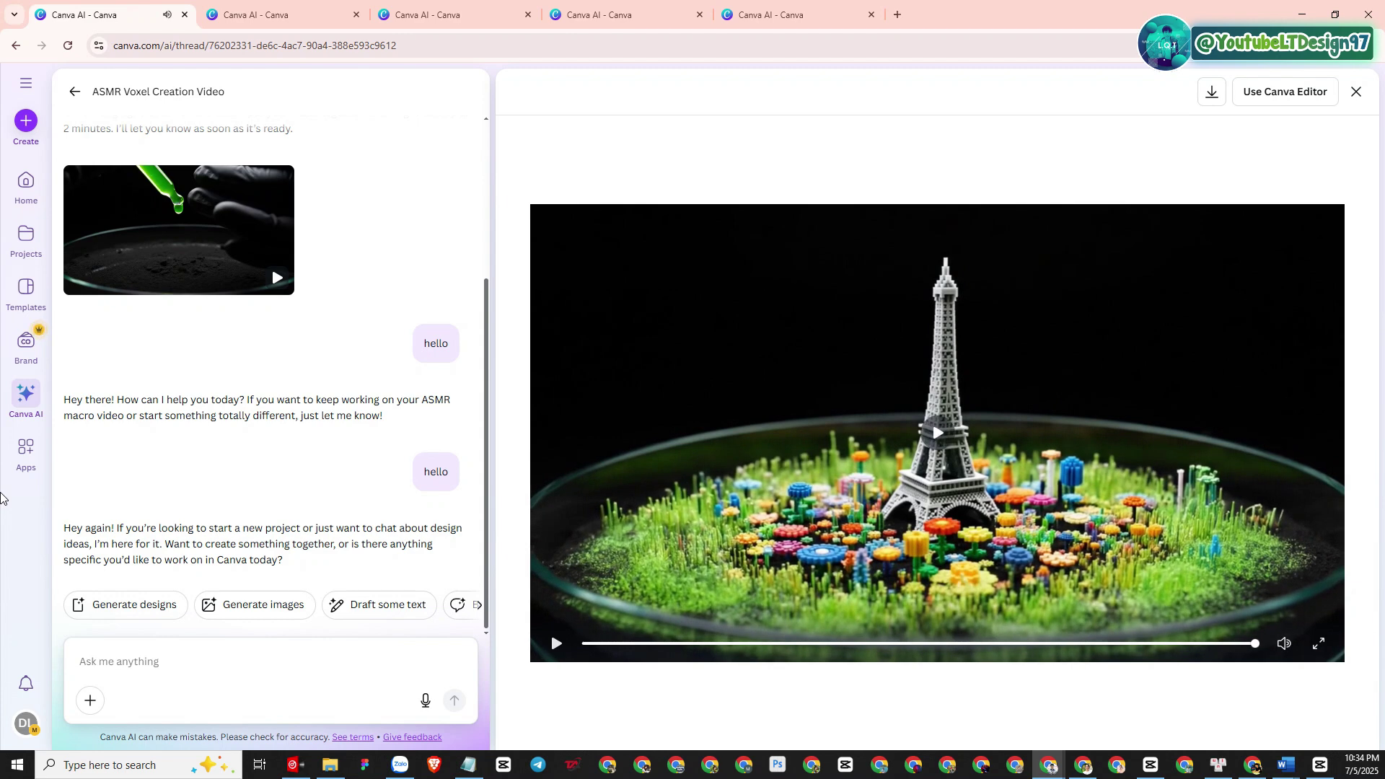
left_click(249, 15)
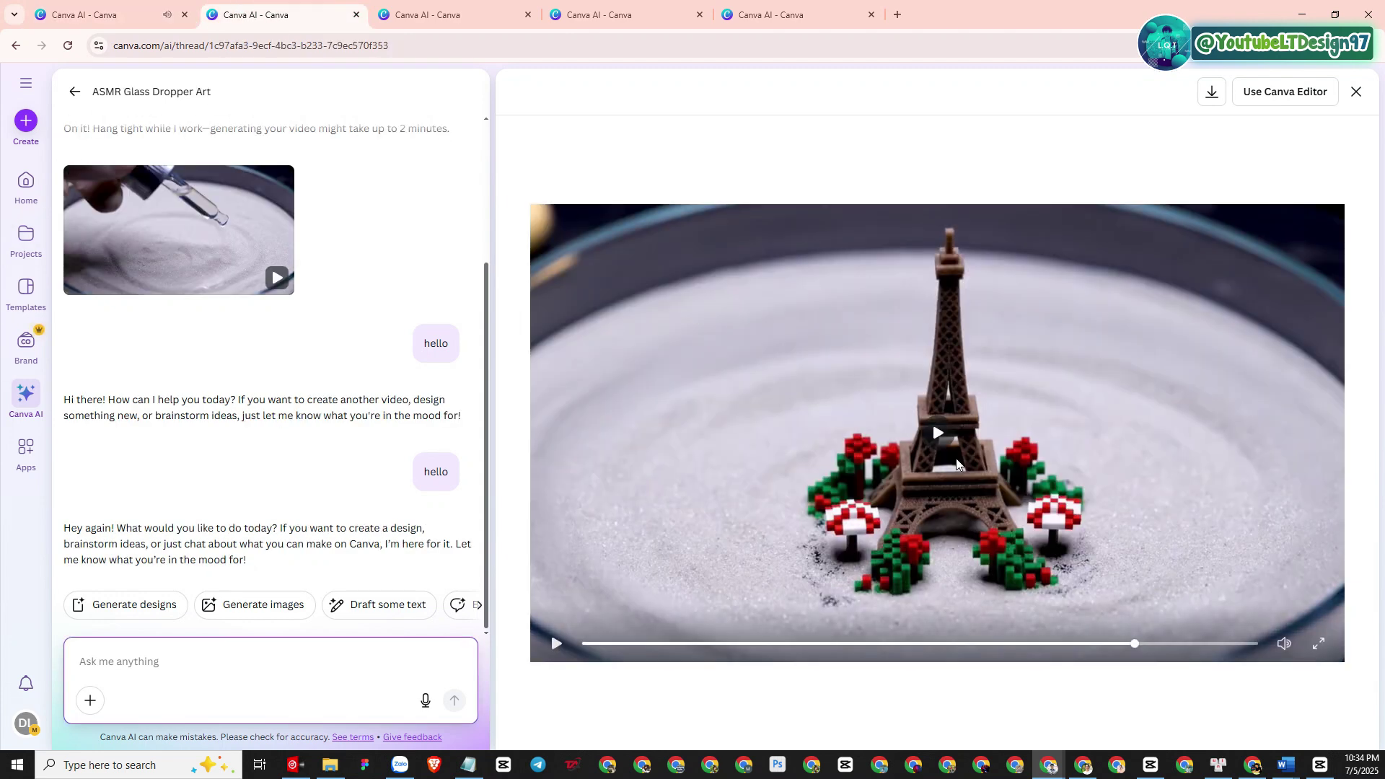
left_click(934, 436)
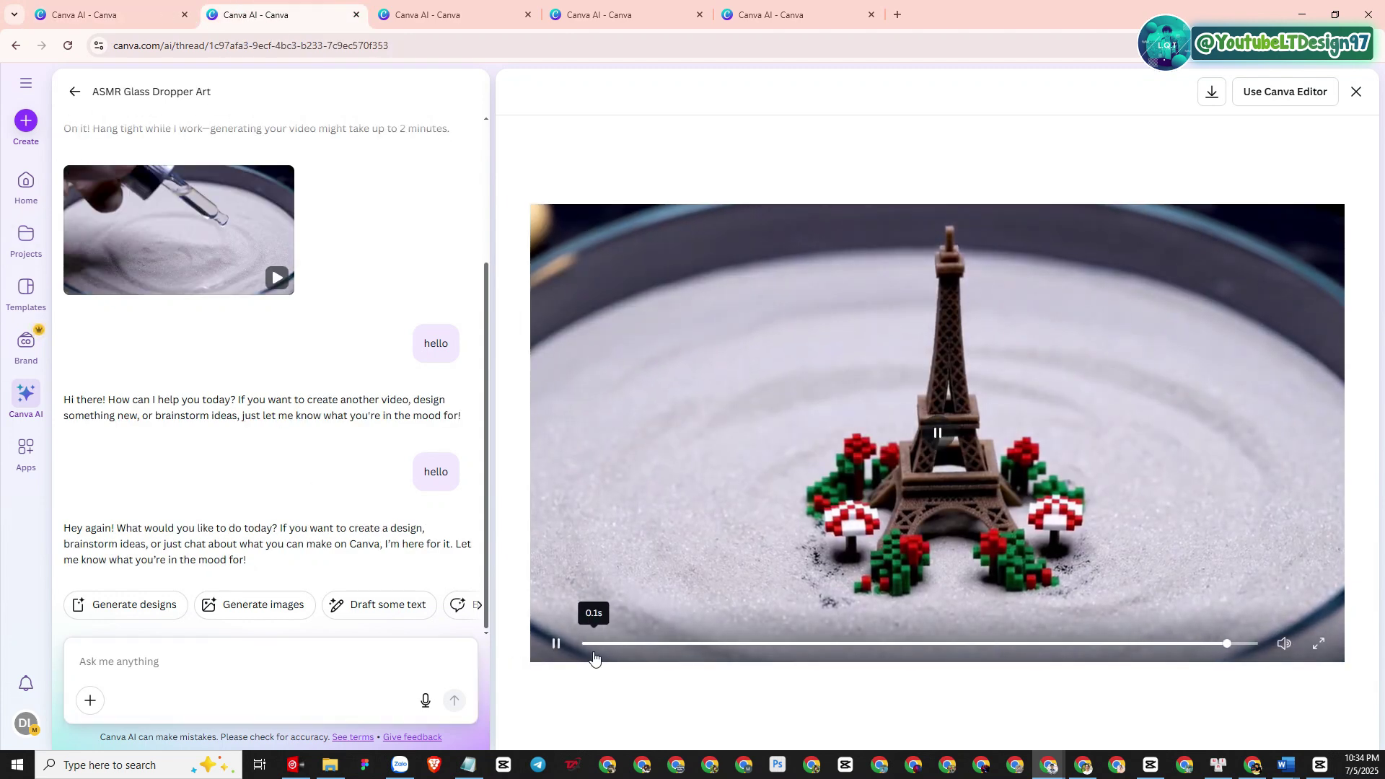
left_click(592, 644)
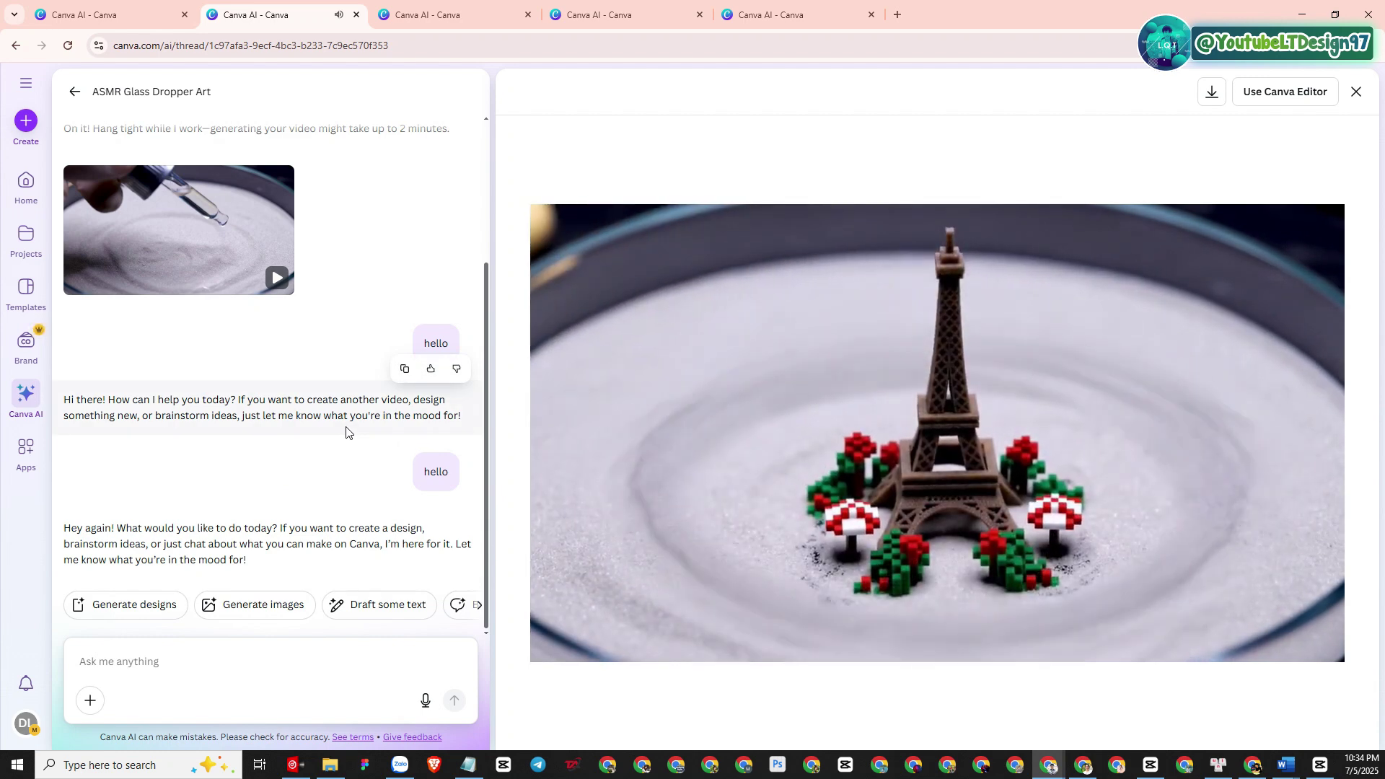
- Play the voxel Zen temple clip, the fourth chat's clip and the desert market clip with camels in the fifth chat
left_click(433, 15)
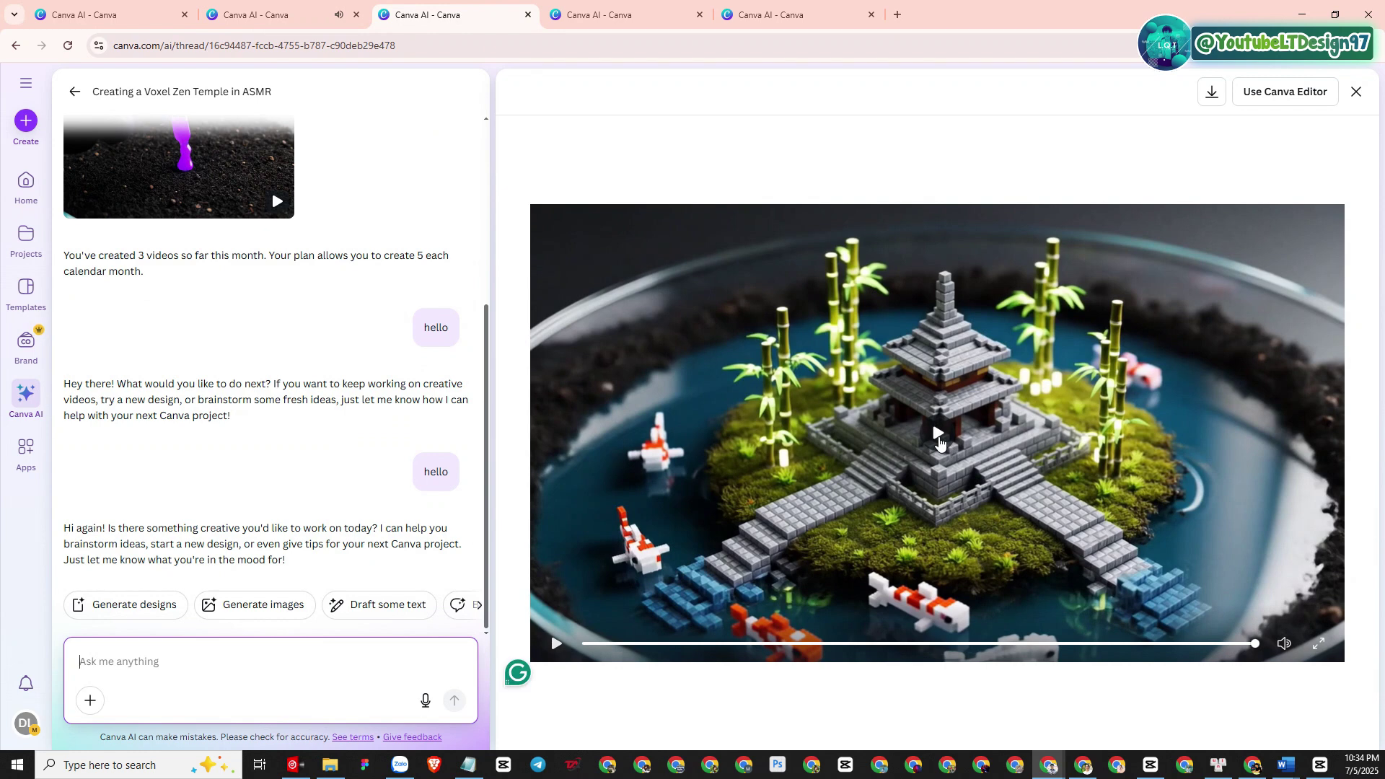
left_click(555, 644)
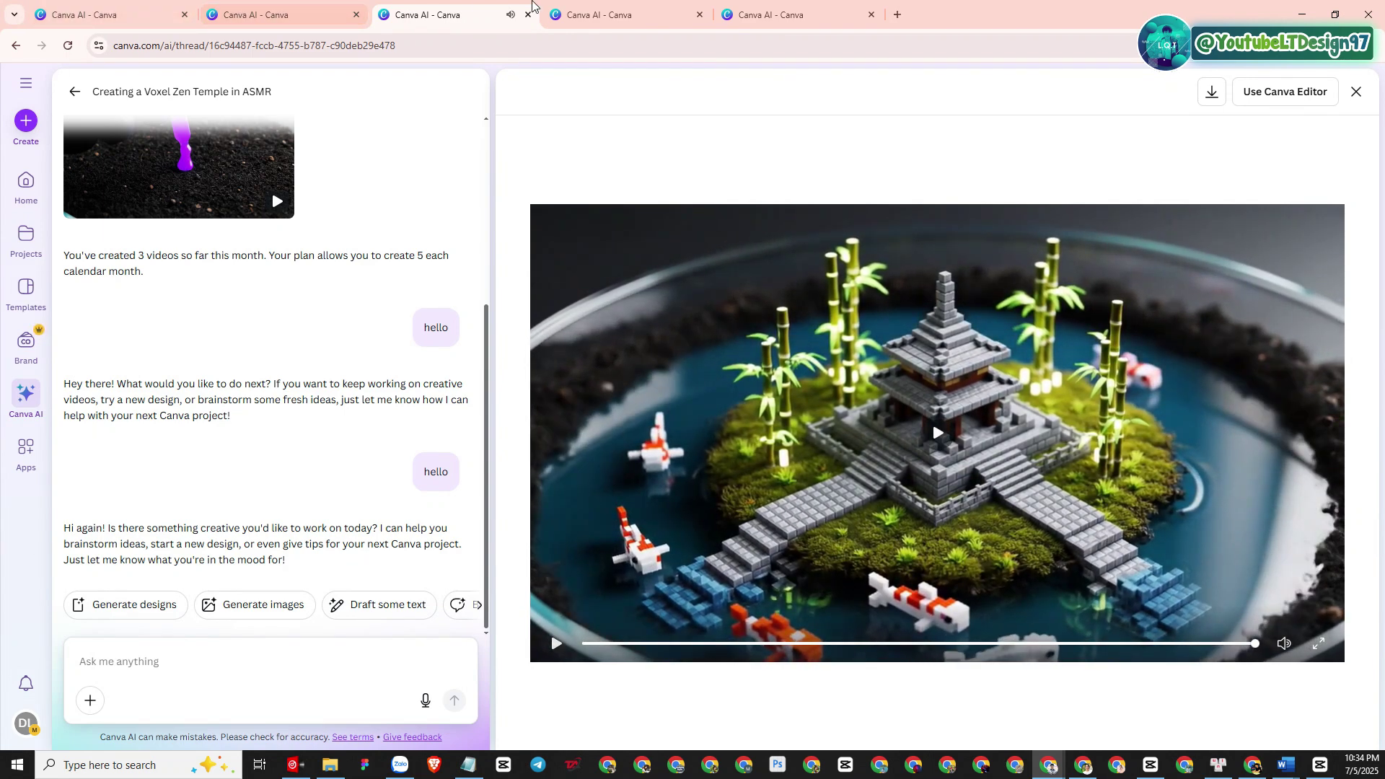
left_click(602, 15)
left_click(929, 441)
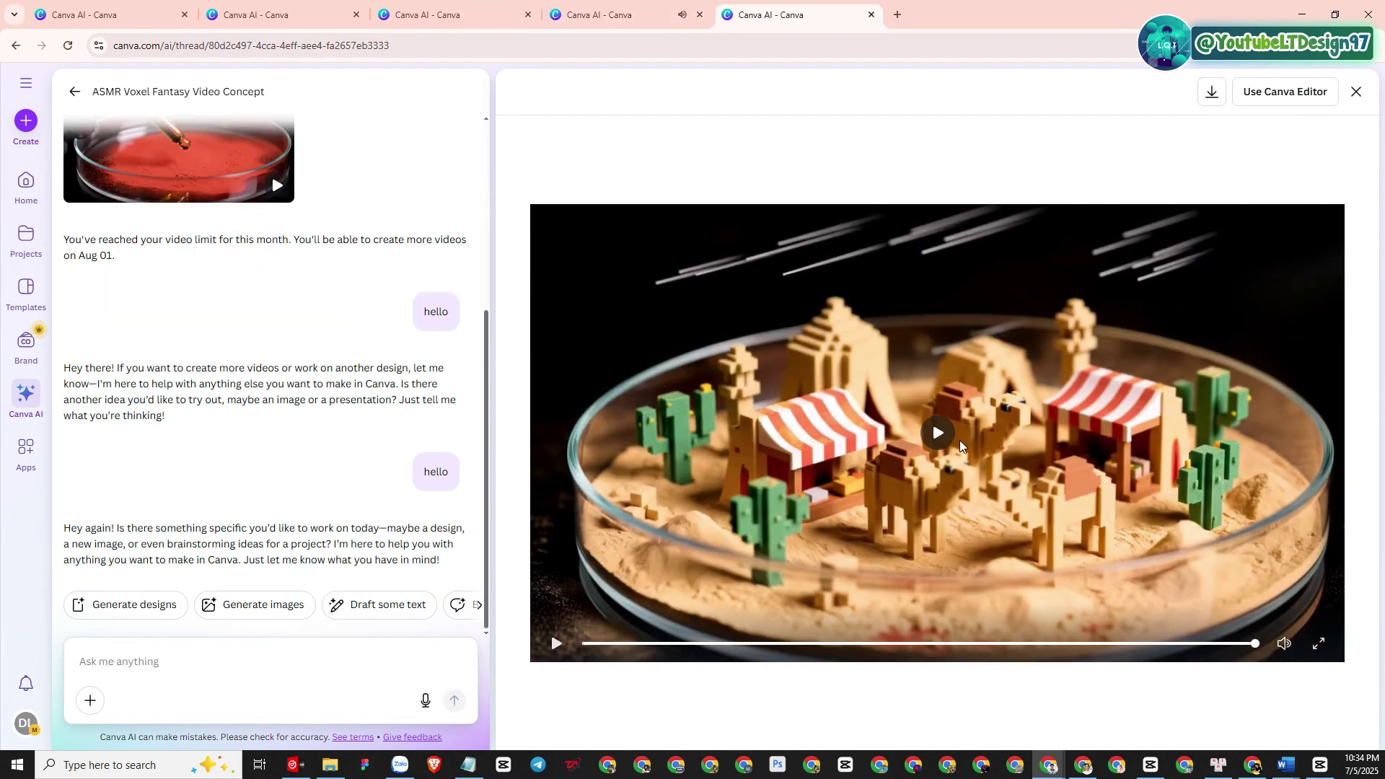
left_click(938, 433)
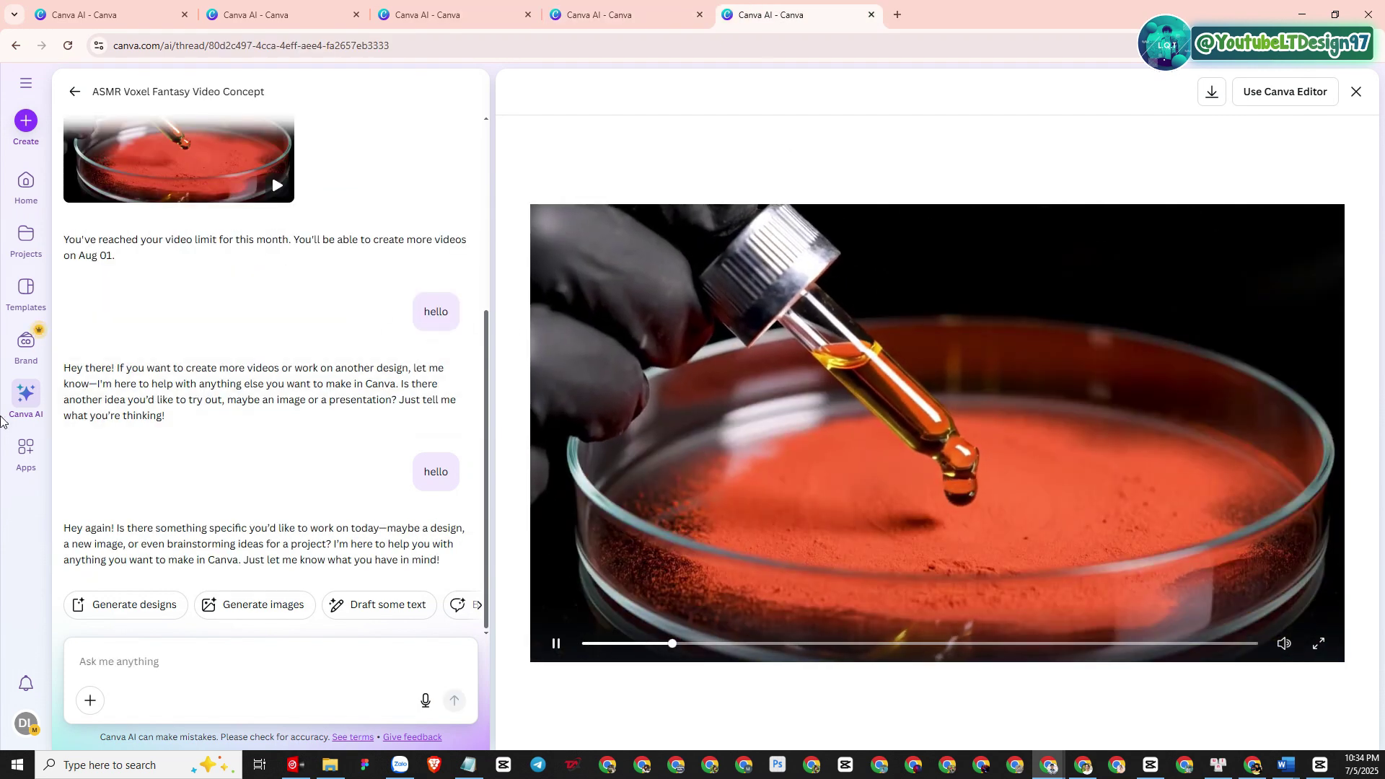